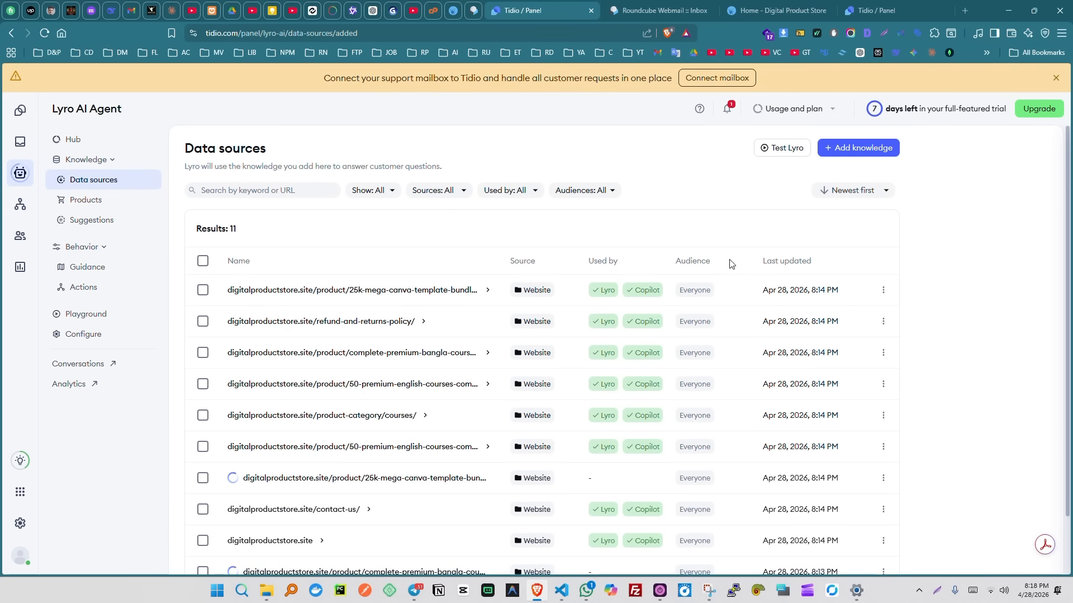
- Open the Add more knowledge options from Lyro's list of 11 imported website data sources
left_click(850, 149)
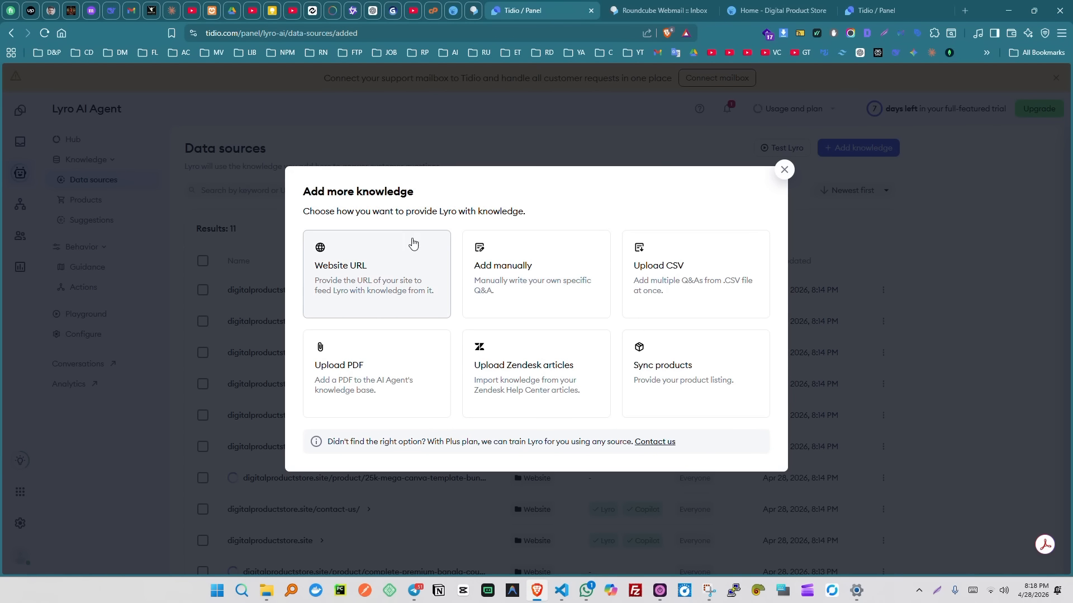
- Add a manual Q&A 'What is this website about?' answered 'This is a digital product selling website'
left_click(516, 282)
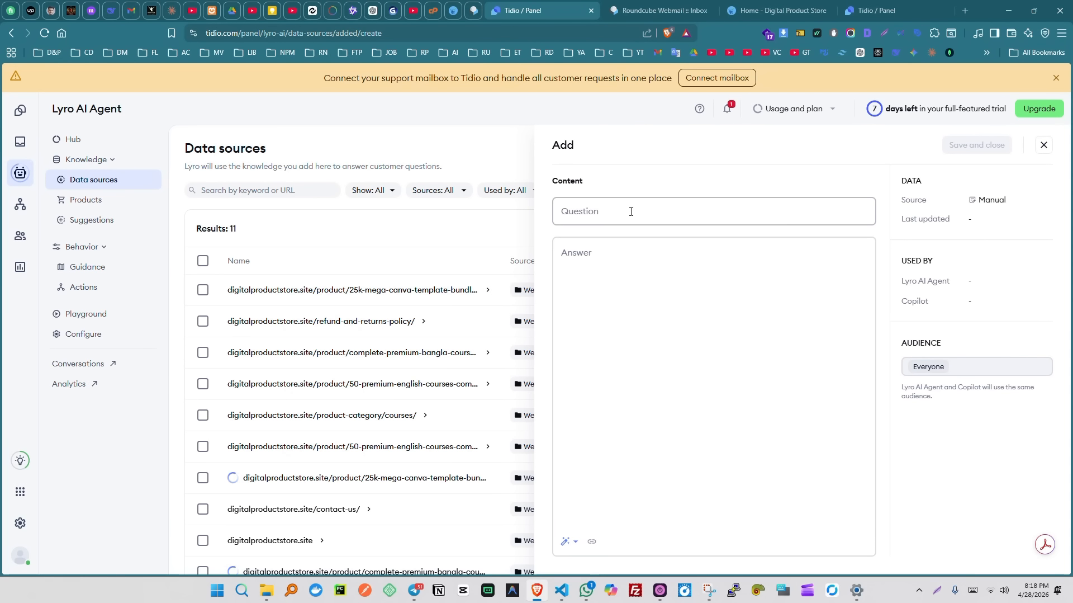
left_click(631, 212)
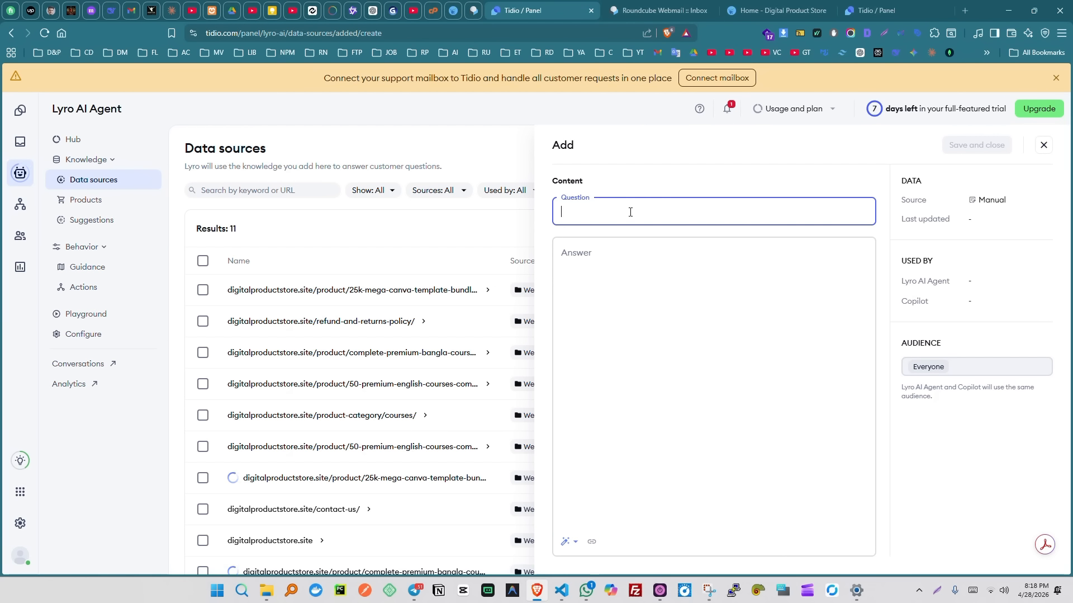
type("Wha tis th")
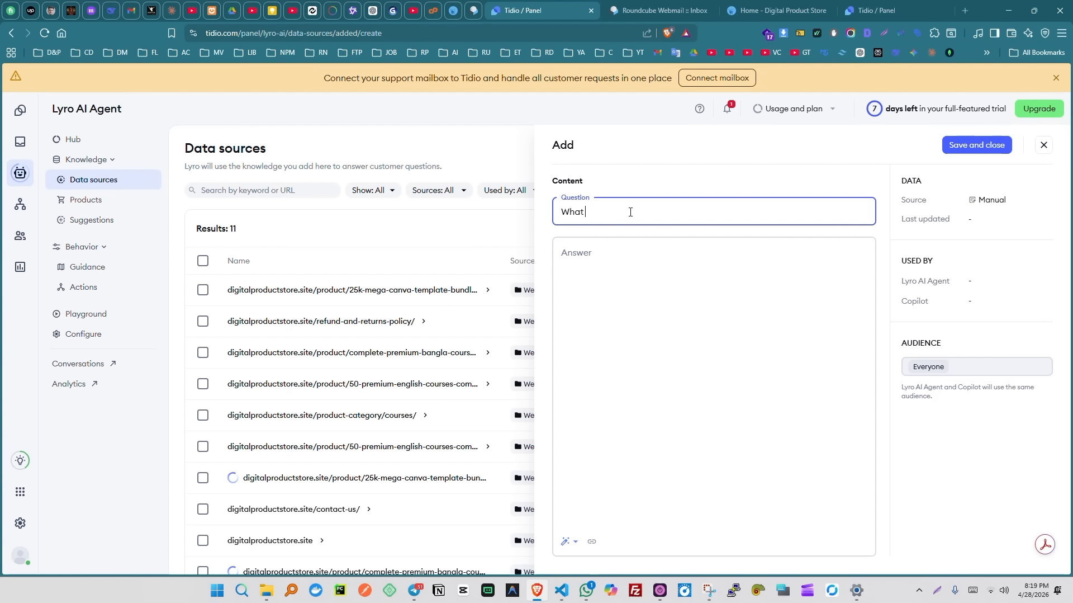
type("is website about?")
left_click(630, 269)
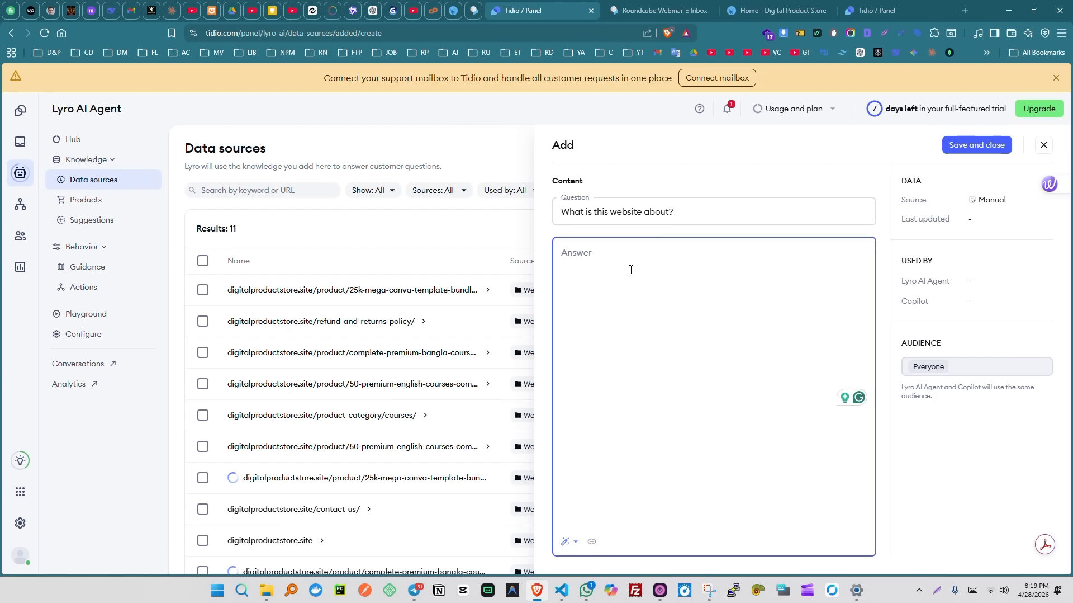
type("Thius")
key("BackSpace")
key("BackSpace")
key("BackSpace")
type("s is a digital pro")
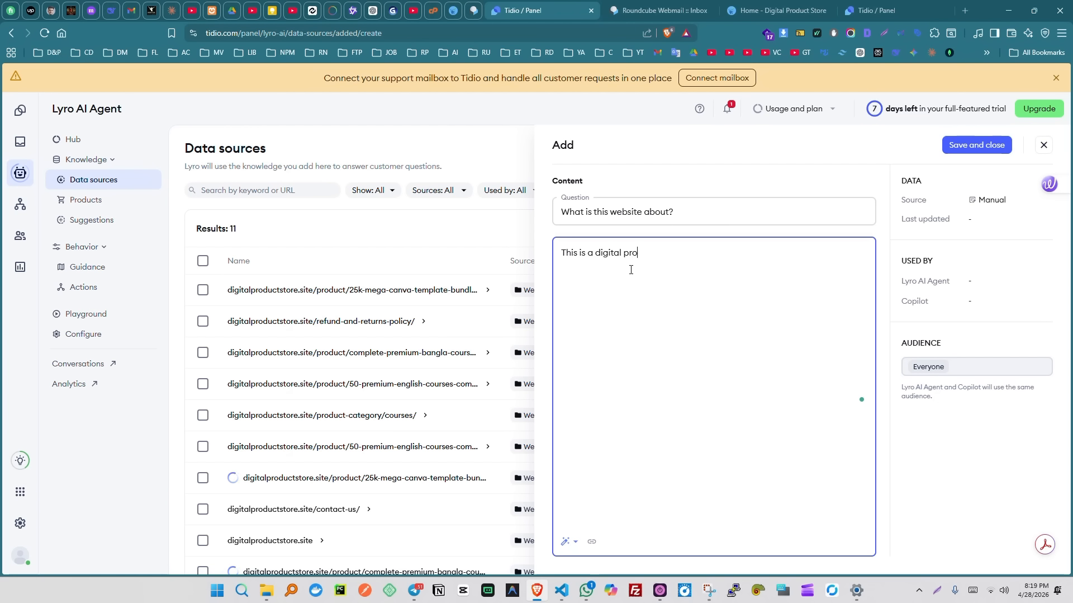
type("duct selling werbsite.")
left_click(965, 149)
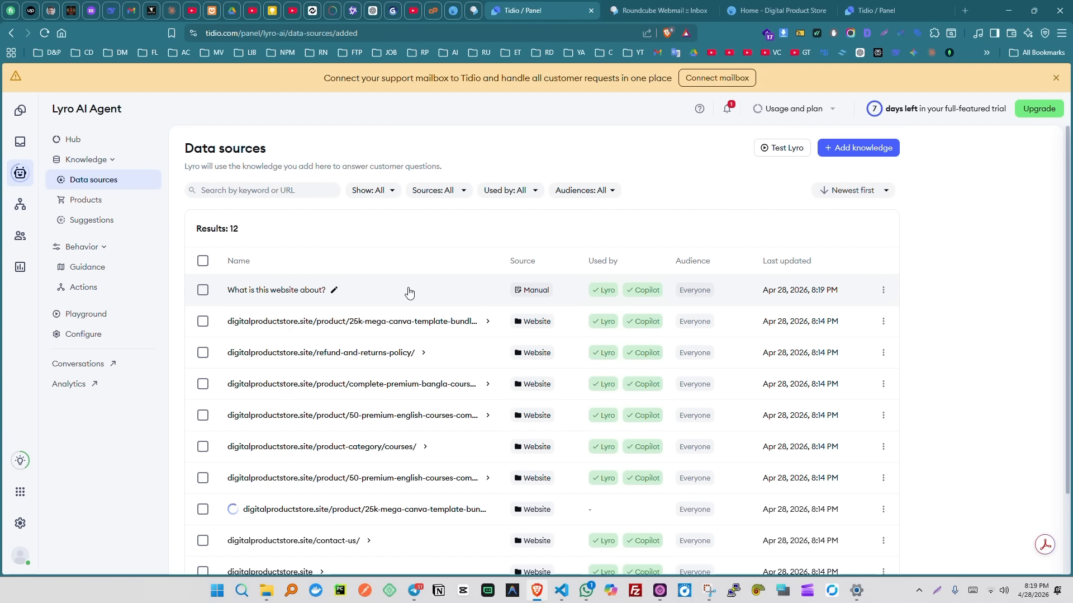
- Review the 12 data sources with the new Q&A on top, then reopen Add more knowledge
scroll(486, 298, "down", 2)
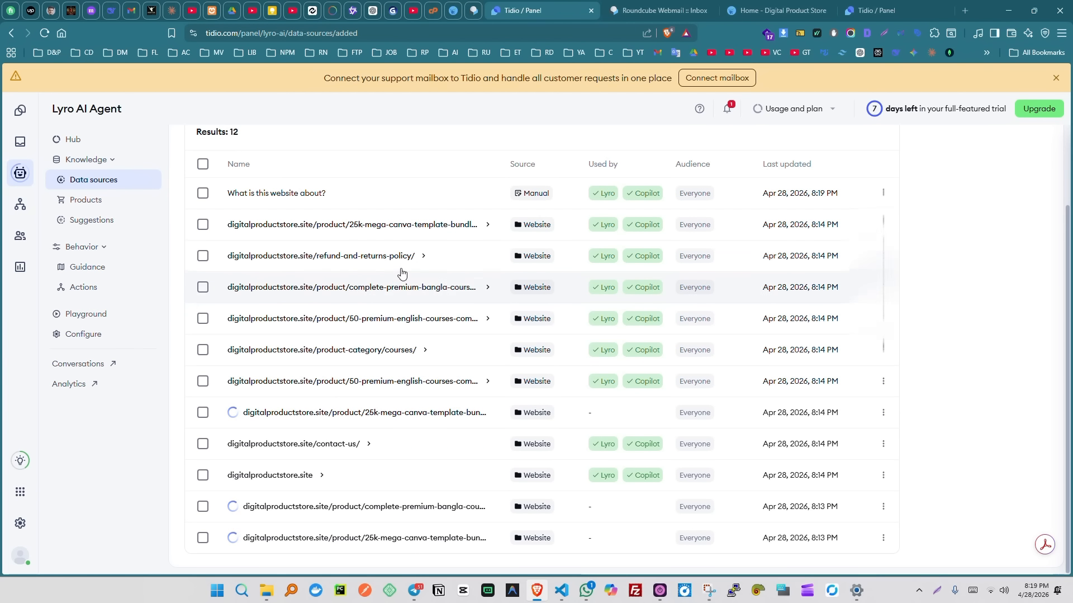
scroll(460, 410, "up", 2)
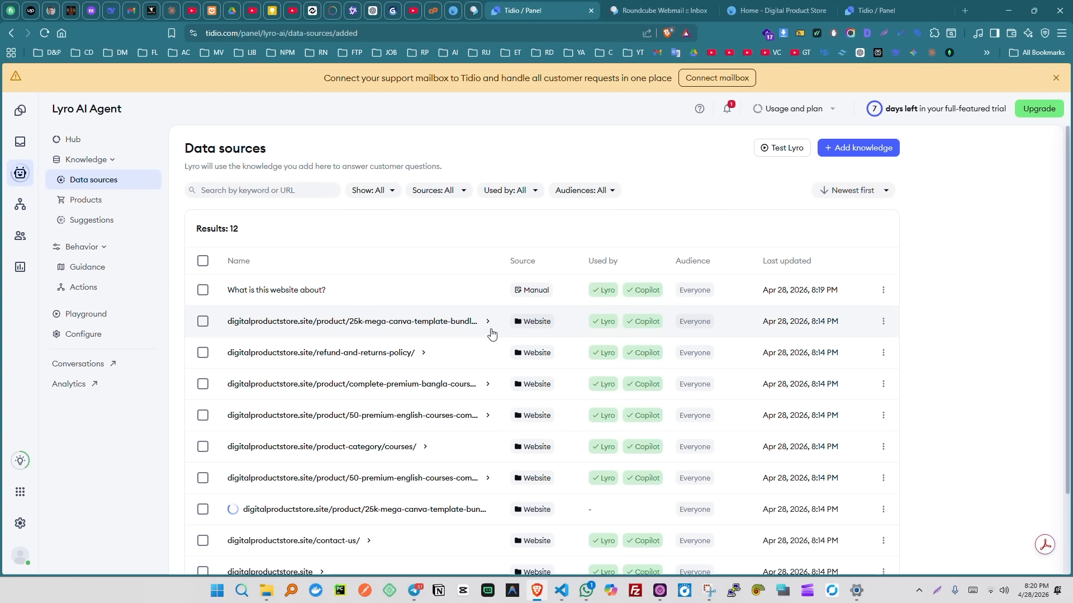
scroll(491, 334, "down", 2)
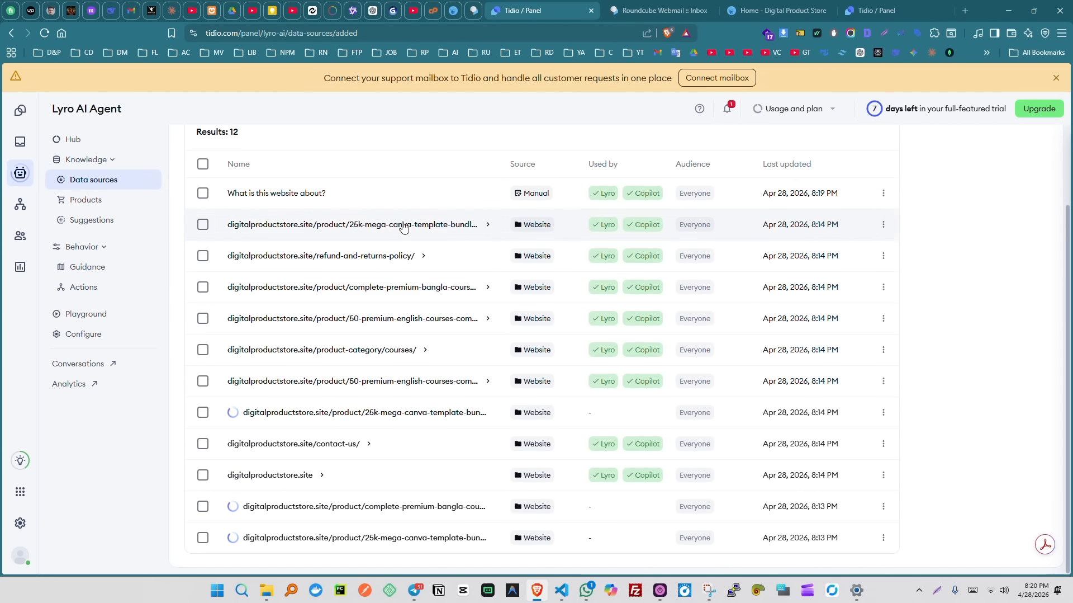
scroll(442, 336, "up", 2)
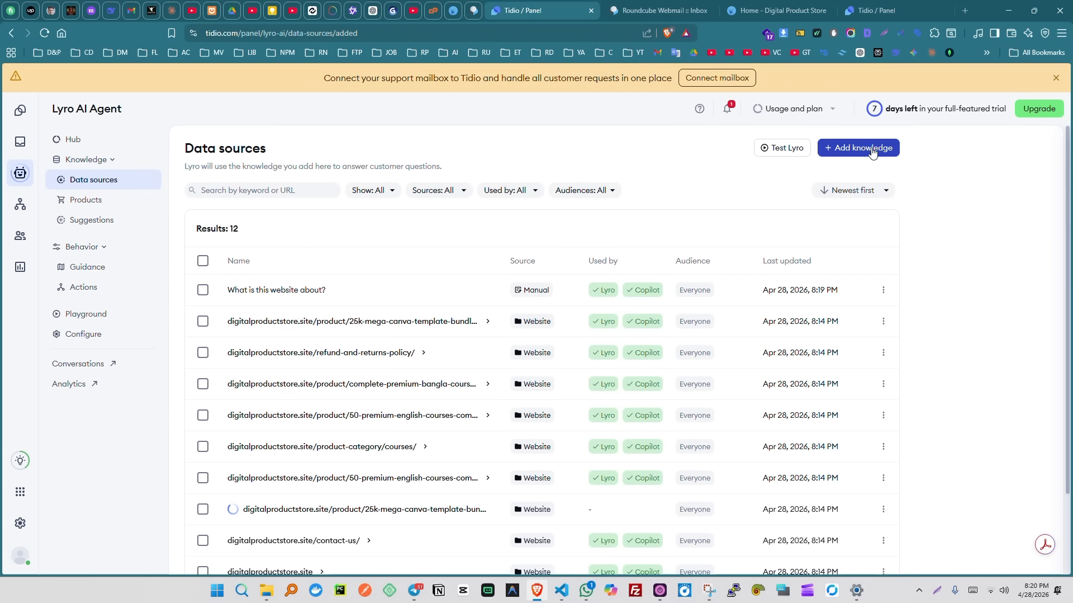
left_click(842, 151)
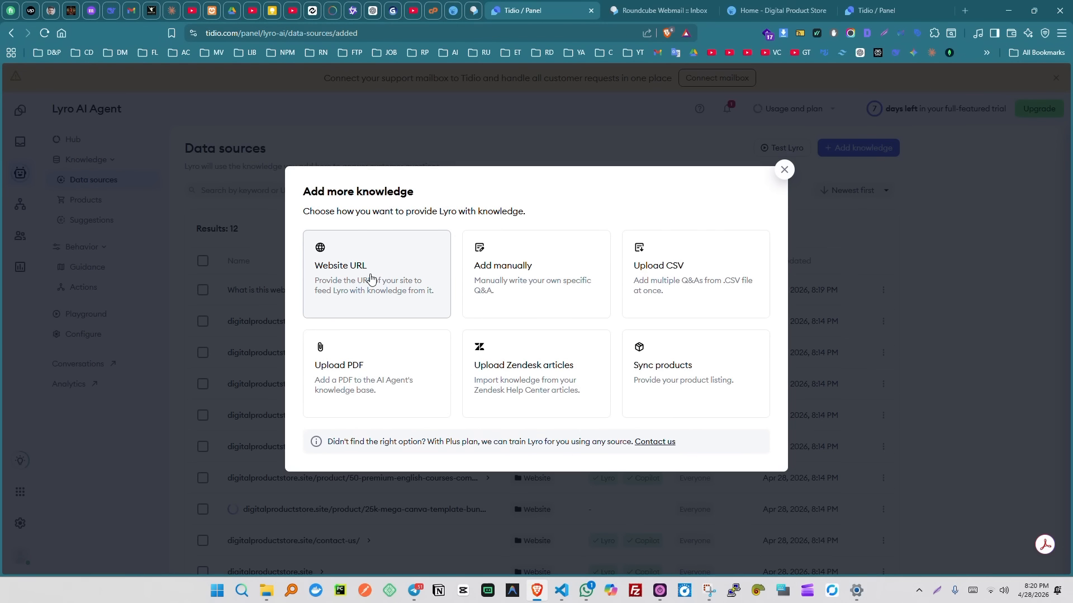
left_click(380, 280)
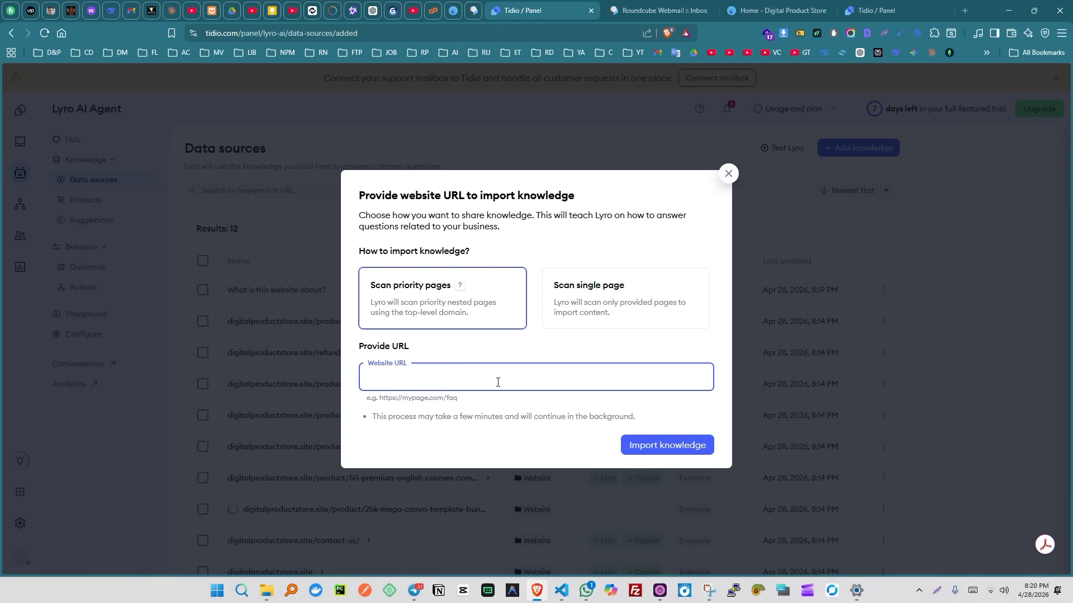
left_click(617, 307)
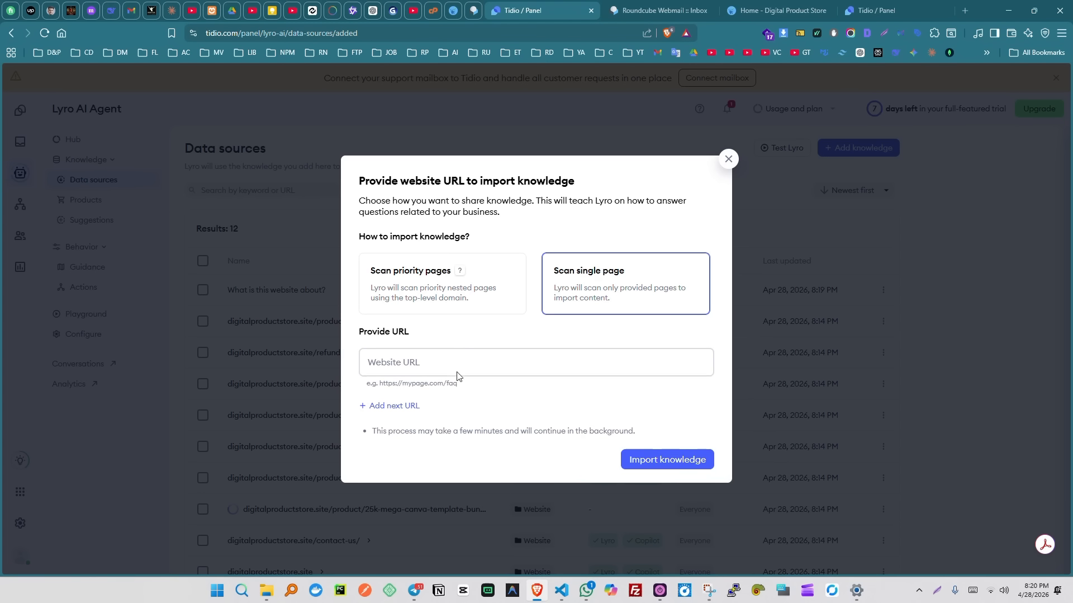
left_click(408, 410)
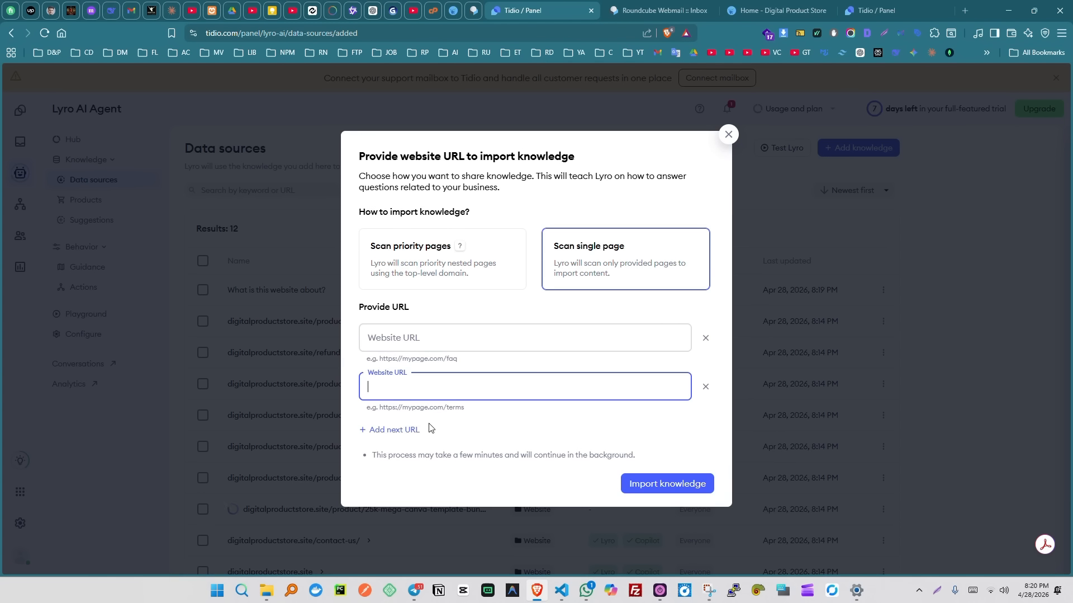
left_click(400, 434)
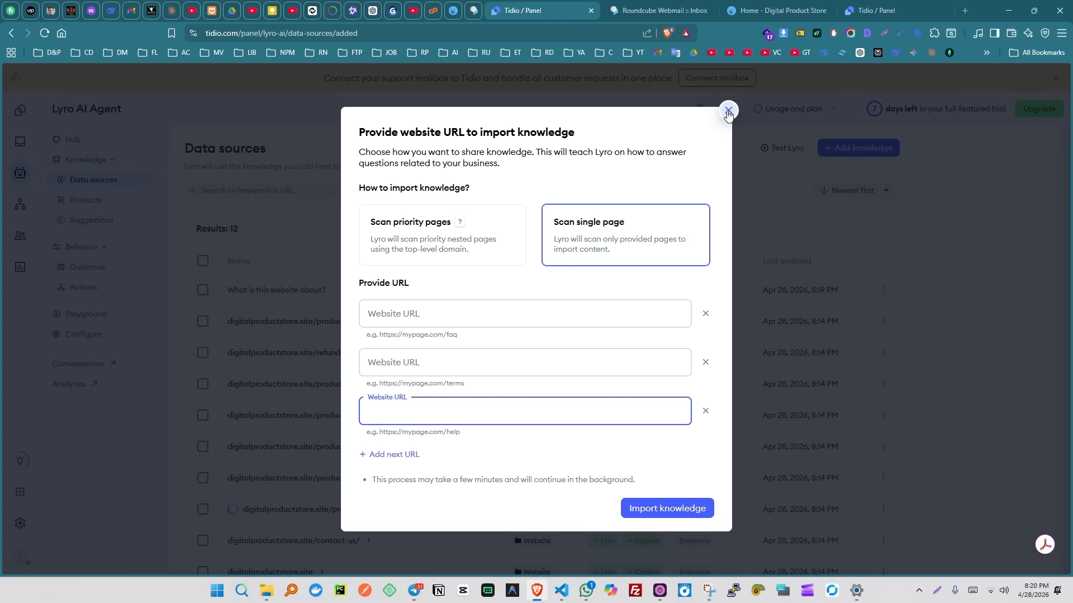
left_click(728, 114)
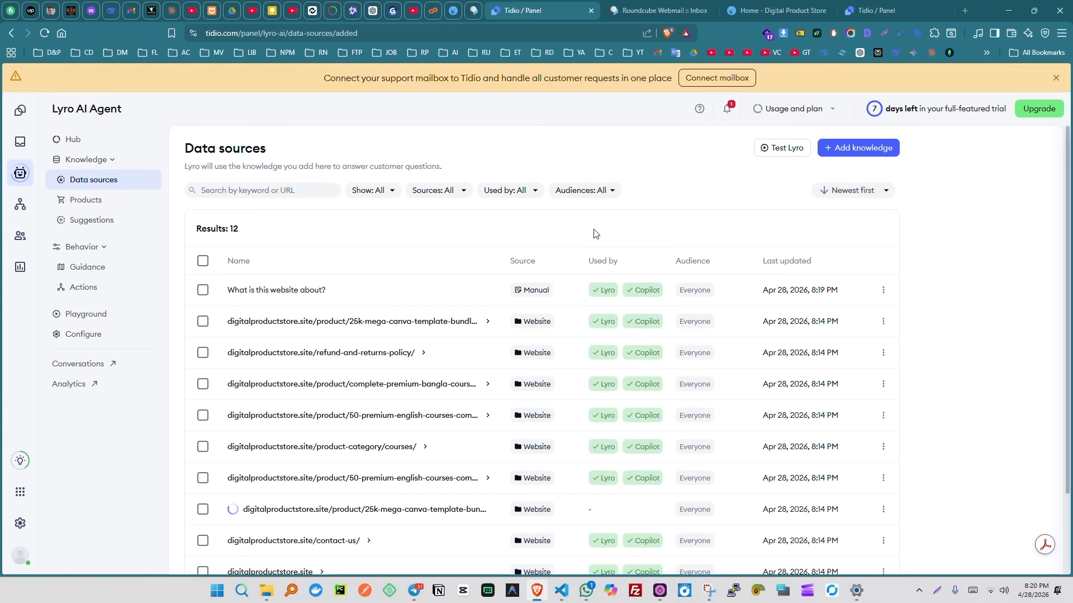
scroll(467, 334, "down", 2)
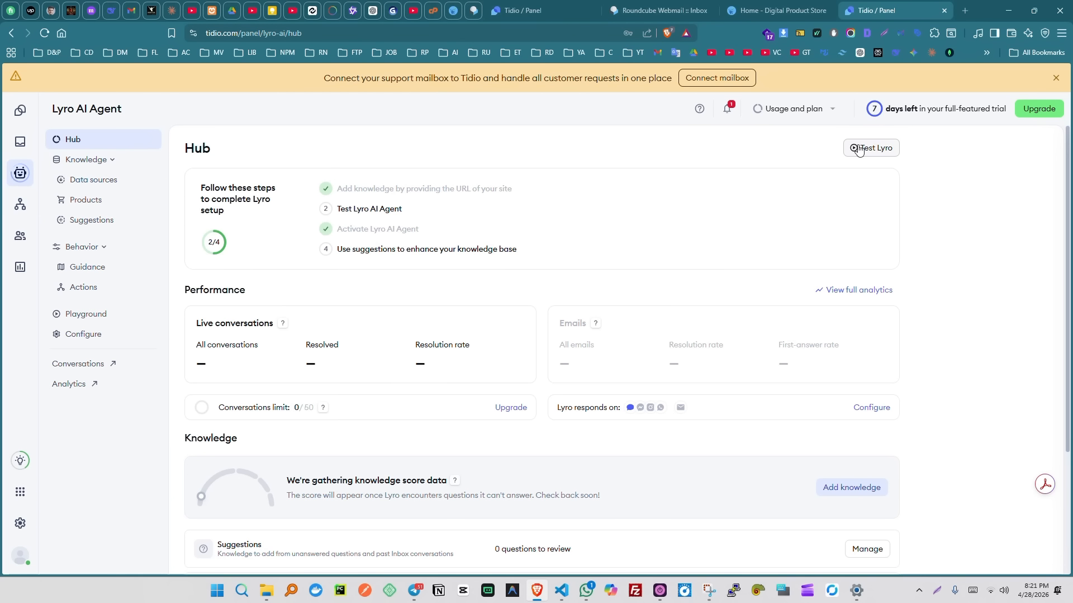
- Start a Test Lyro chat by sending the greeting 'hi'
left_click(856, 148)
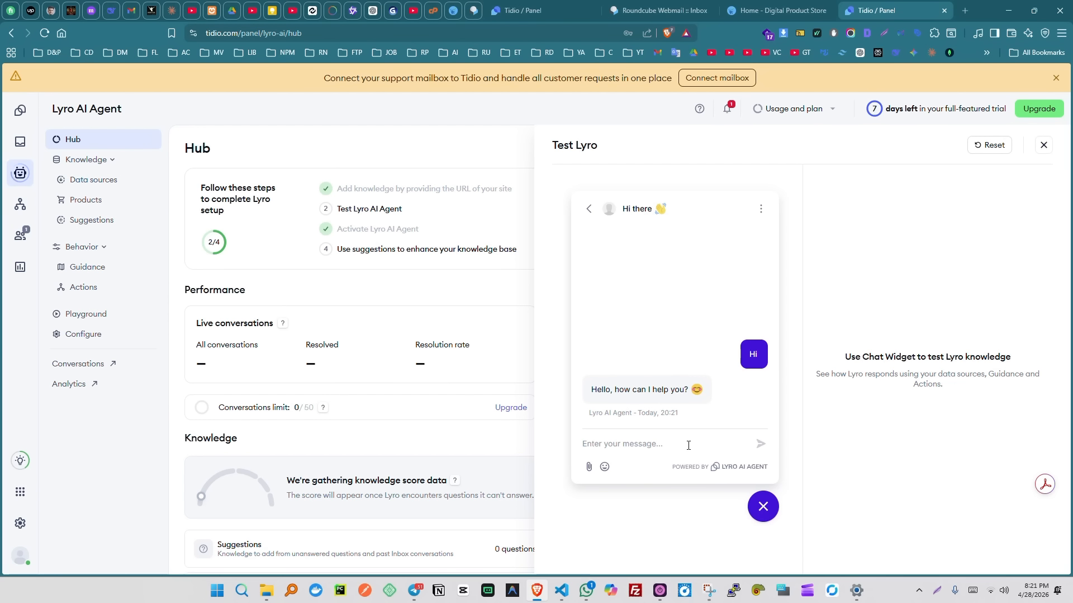
left_click(688, 445)
type("hi")
key("Return")
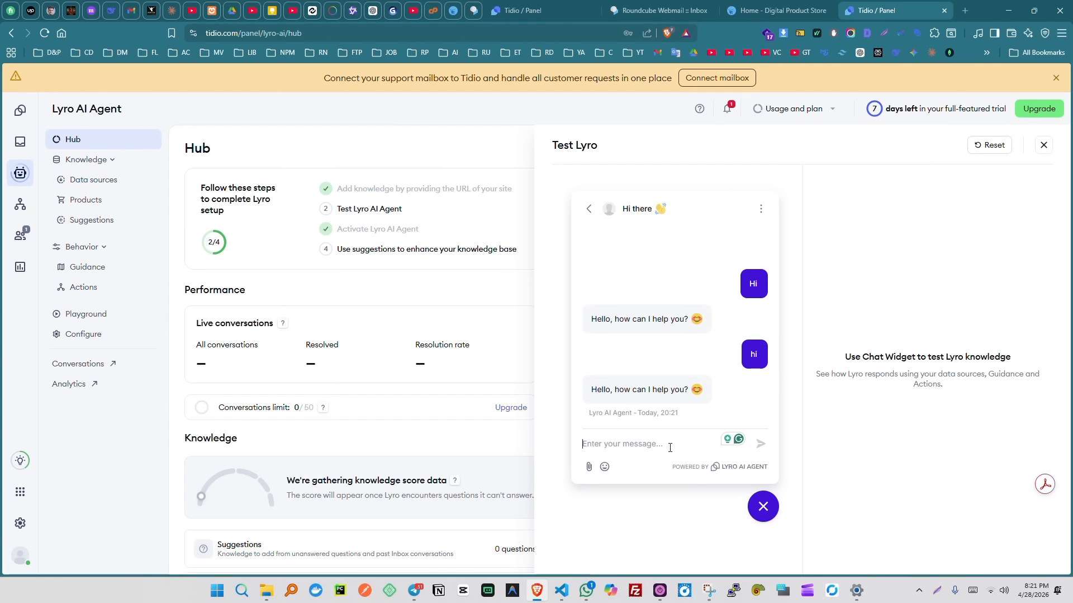
- Ask Lyro 'what is this website about' and read through its product-range answer
type("what is this")
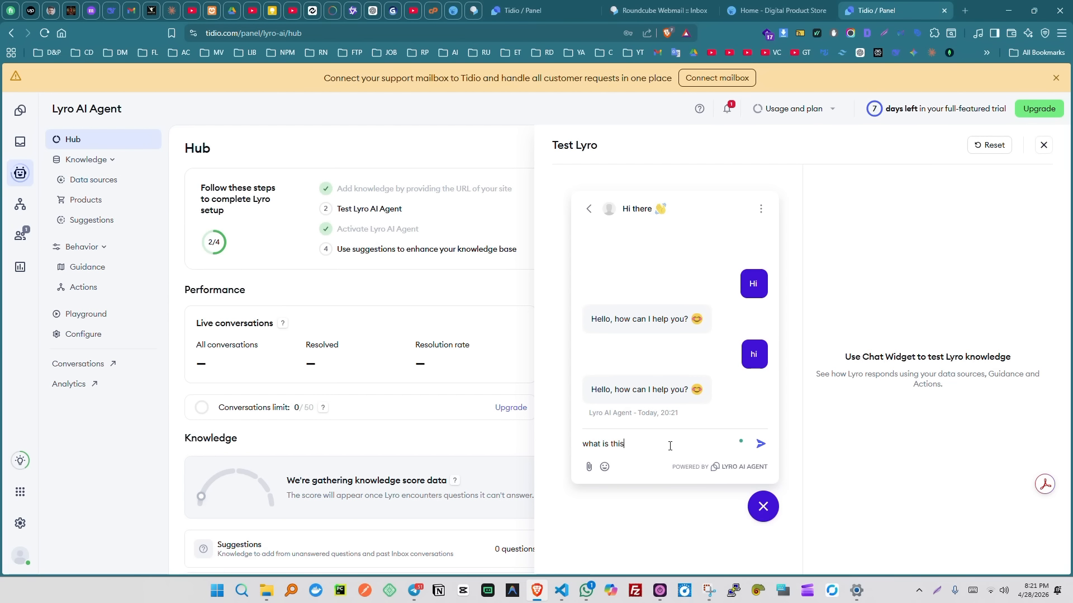
type(" website about")
key("Return")
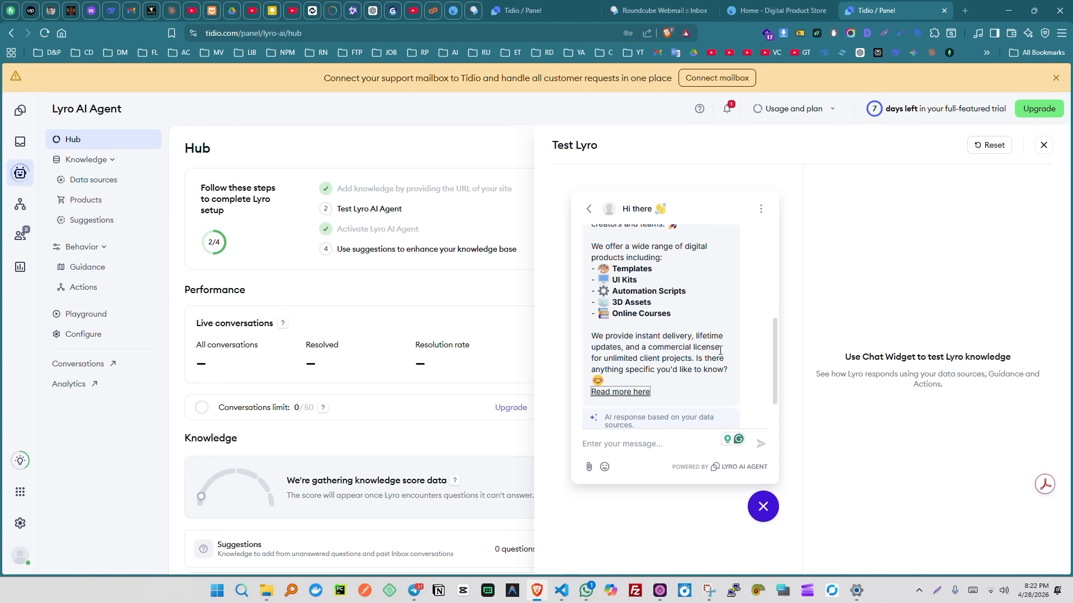
scroll(719, 342, "up", 5)
scroll(719, 342, "down", 3)
scroll(719, 342, "down", 3)
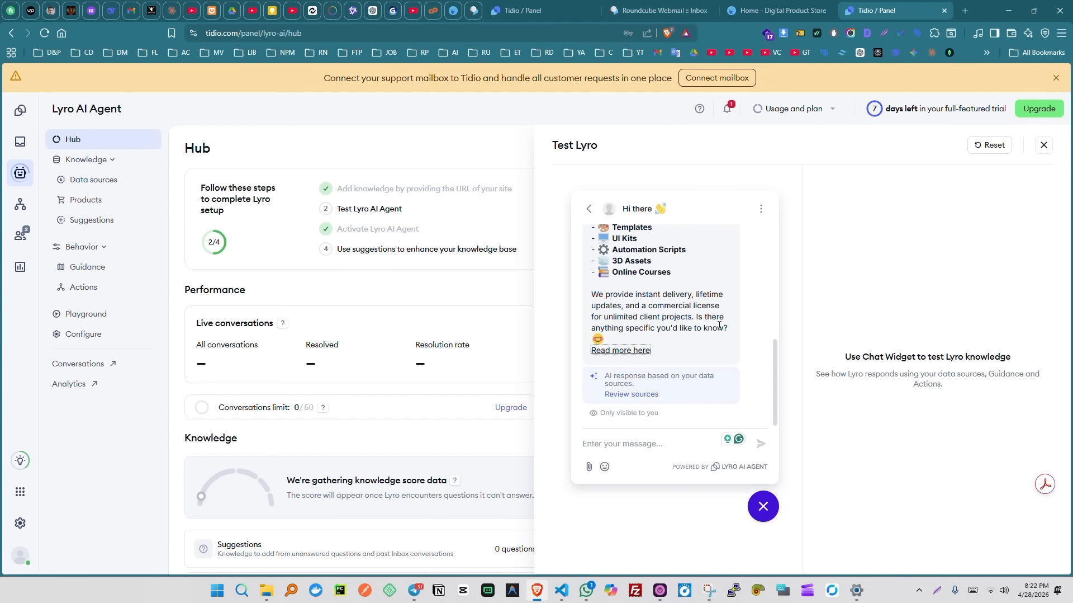
scroll(701, 325, "up", 2)
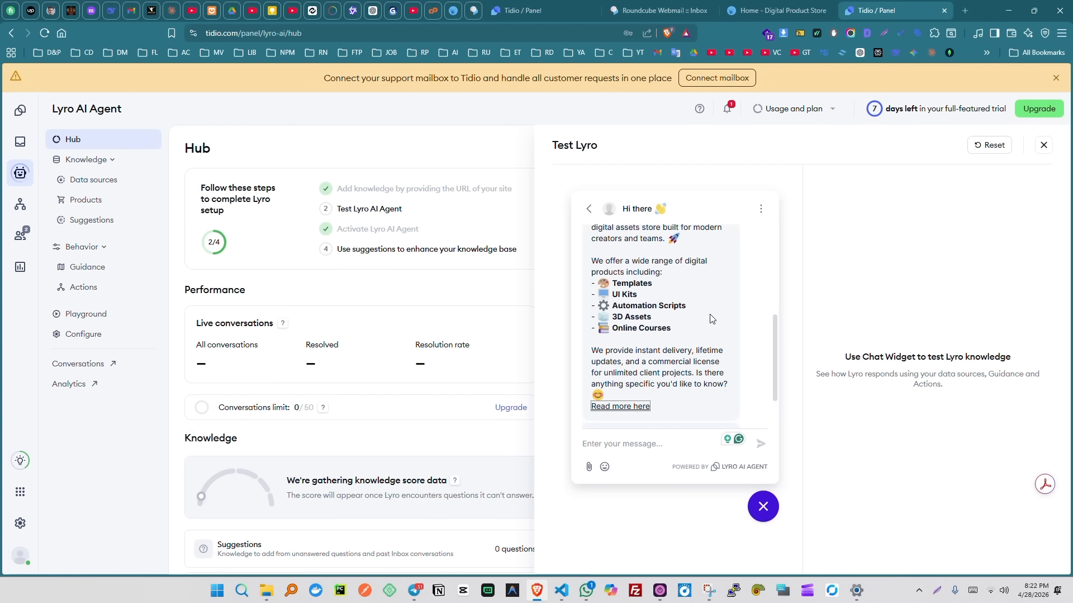
scroll(713, 317, "down", 2)
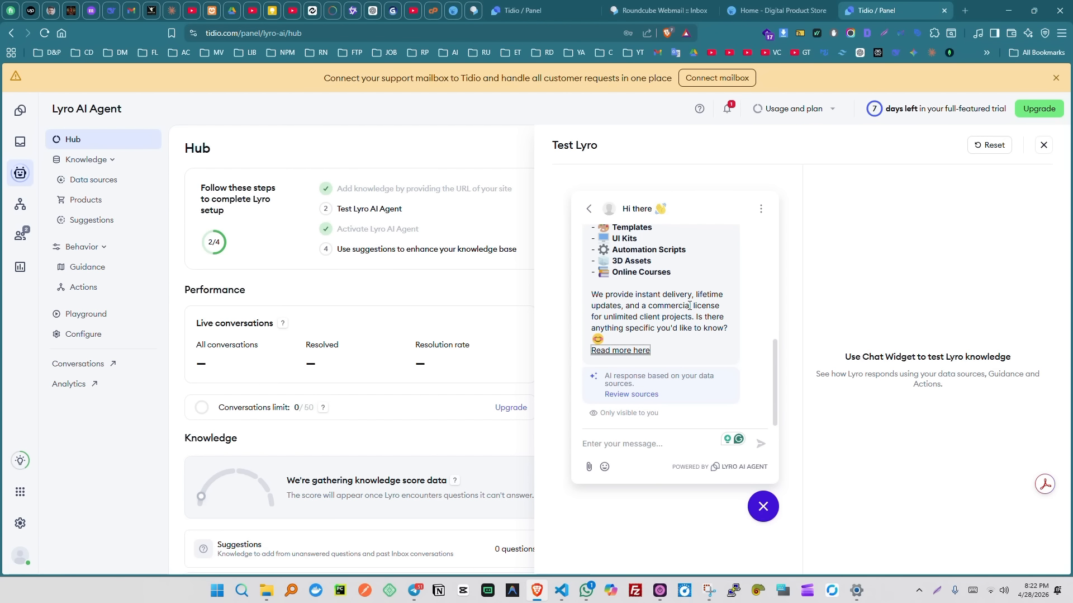
- Reload the store page, open its chat widget and send 'hello'
left_click(735, 19)
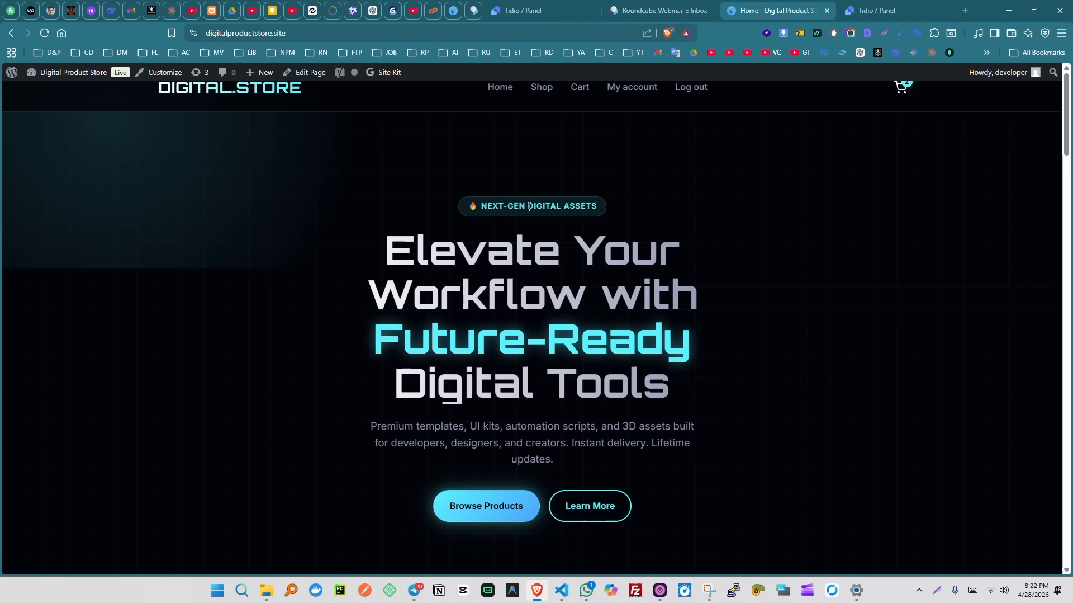
key("F5")
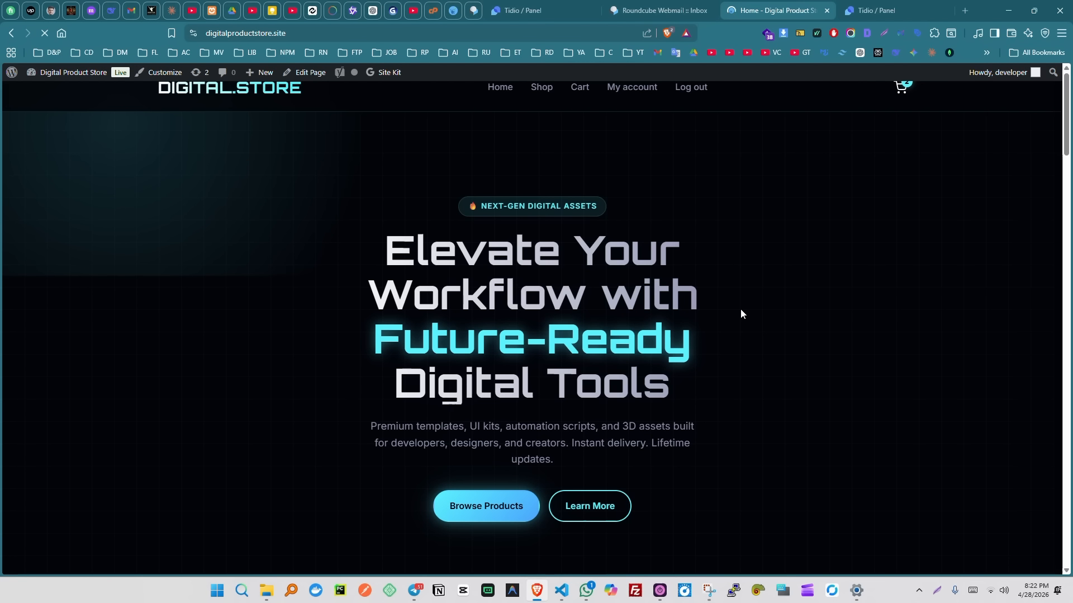
scroll(741, 313, "down", 5)
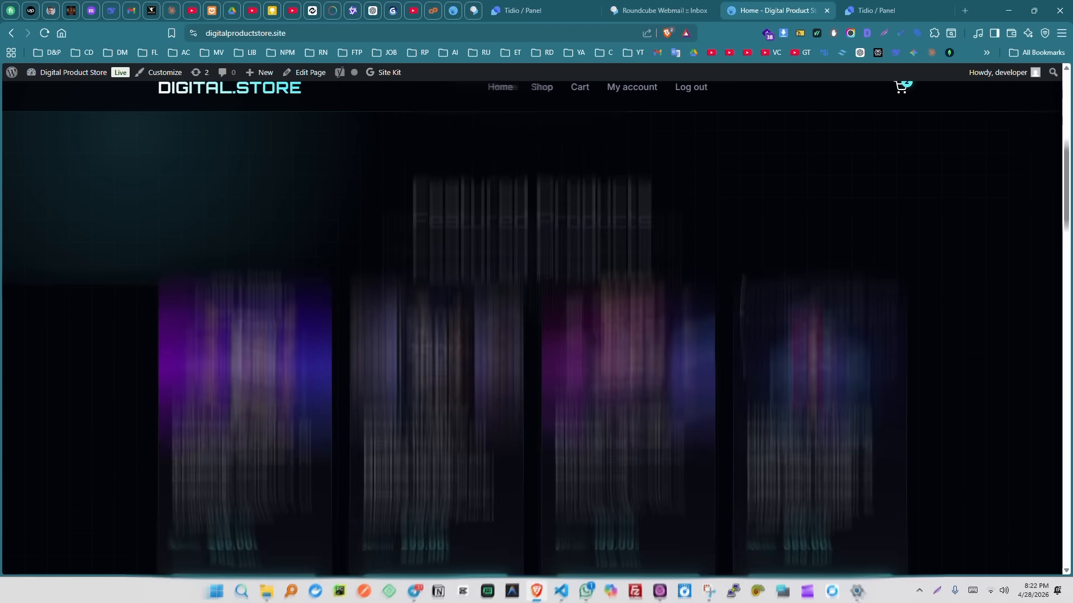
scroll(743, 312, "down", 10)
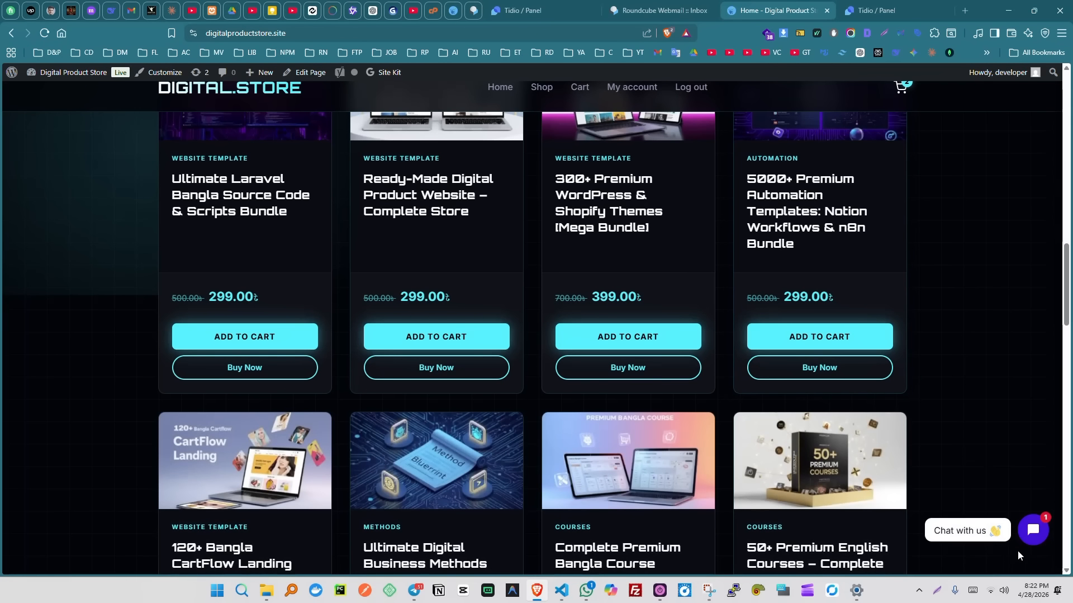
left_click(1034, 531)
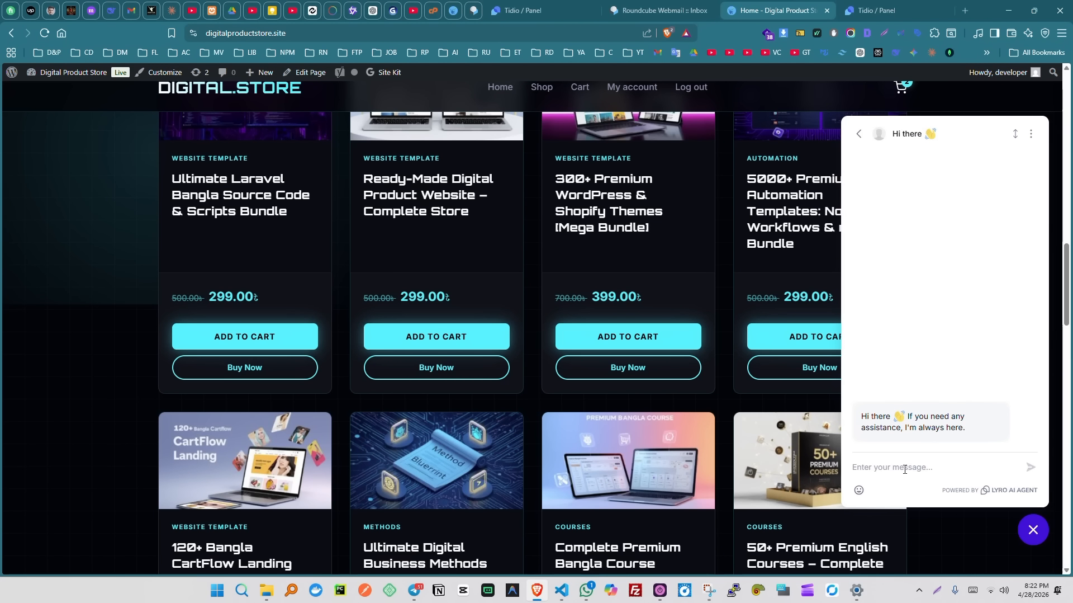
type("hello")
key("Return")
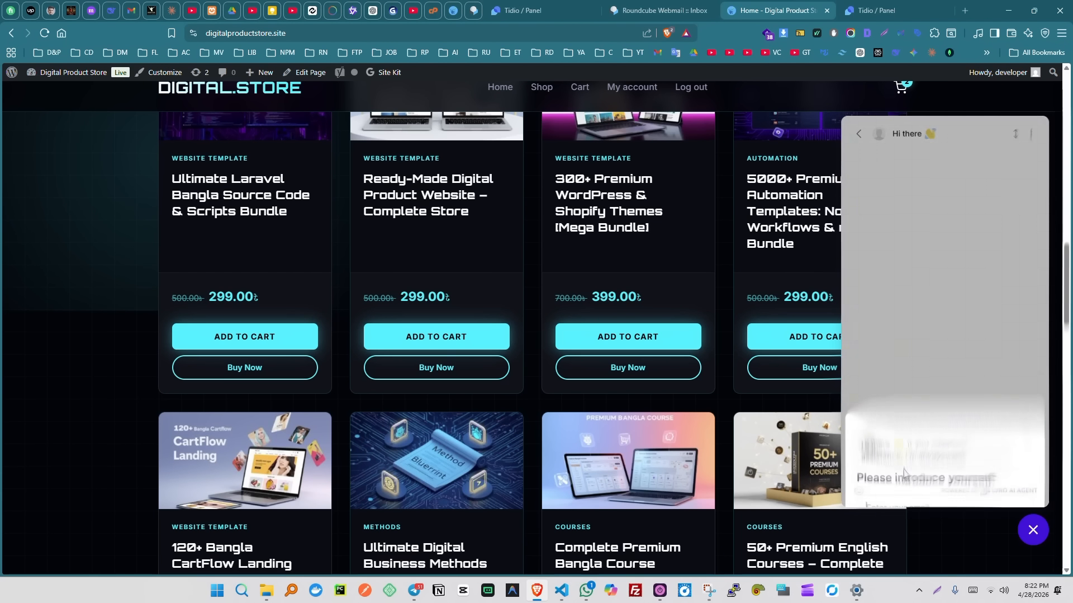
- Enter and submit the visitor's e-mail address to continue the chat
left_click(922, 426)
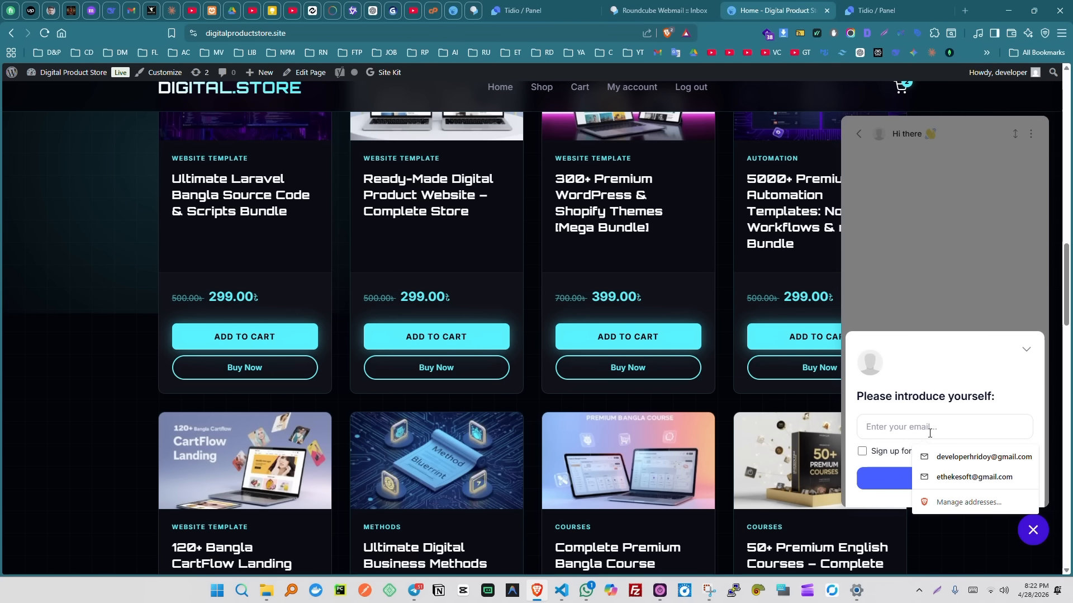
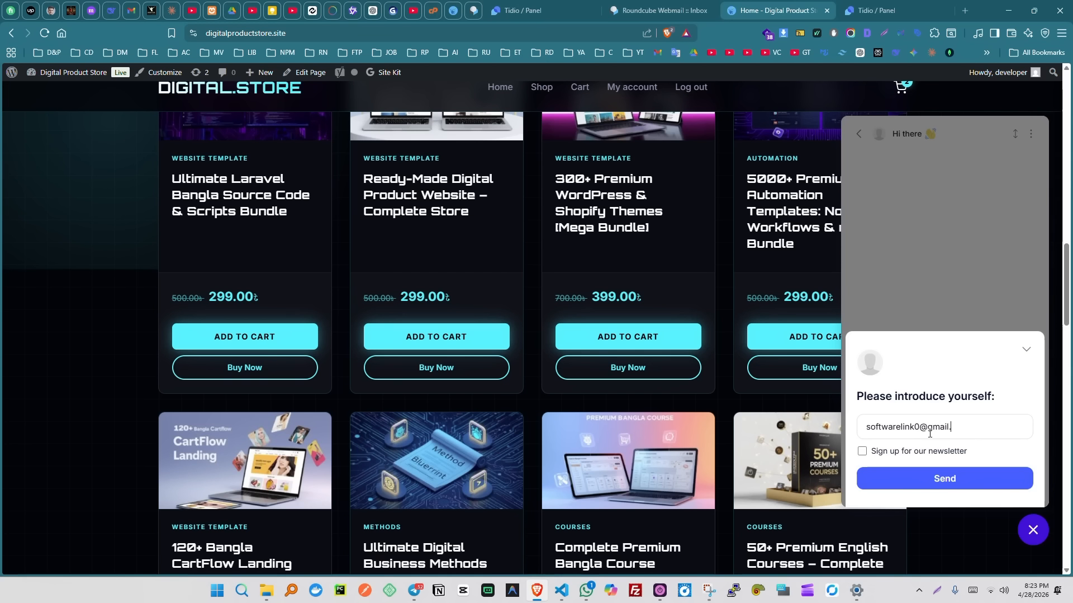
left_click(915, 477)
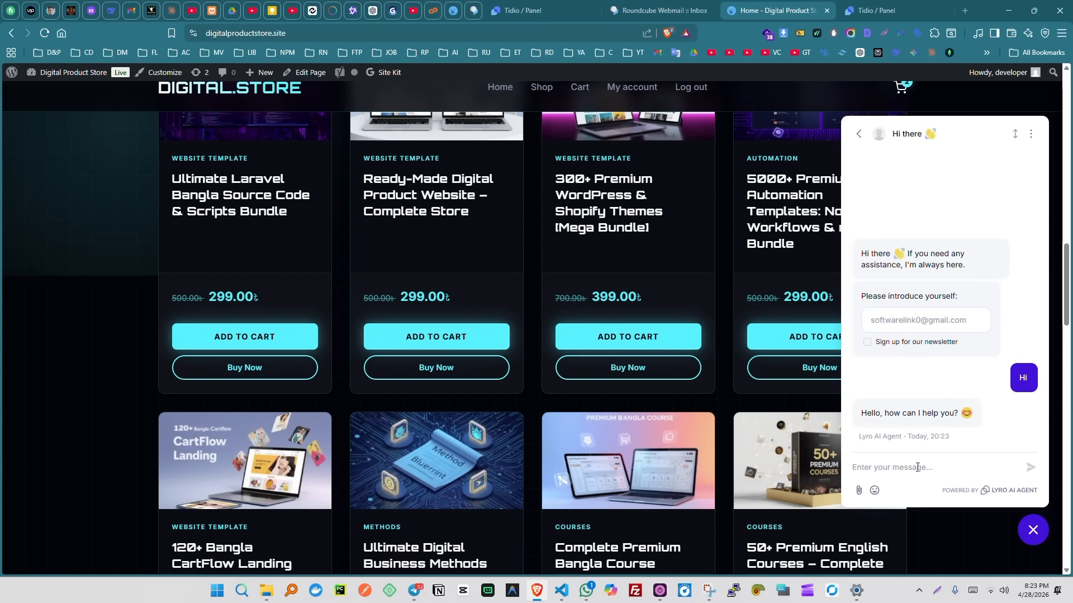
- Ask Lyro for products and page through the cards to 50+ Premium English Courses
type("show me product")
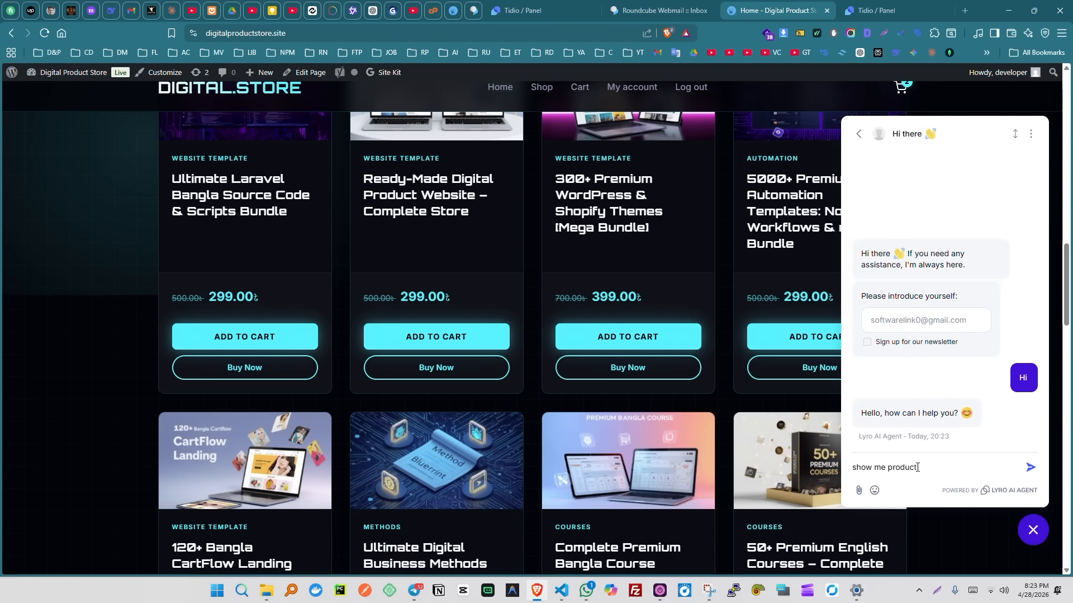
key("Return")
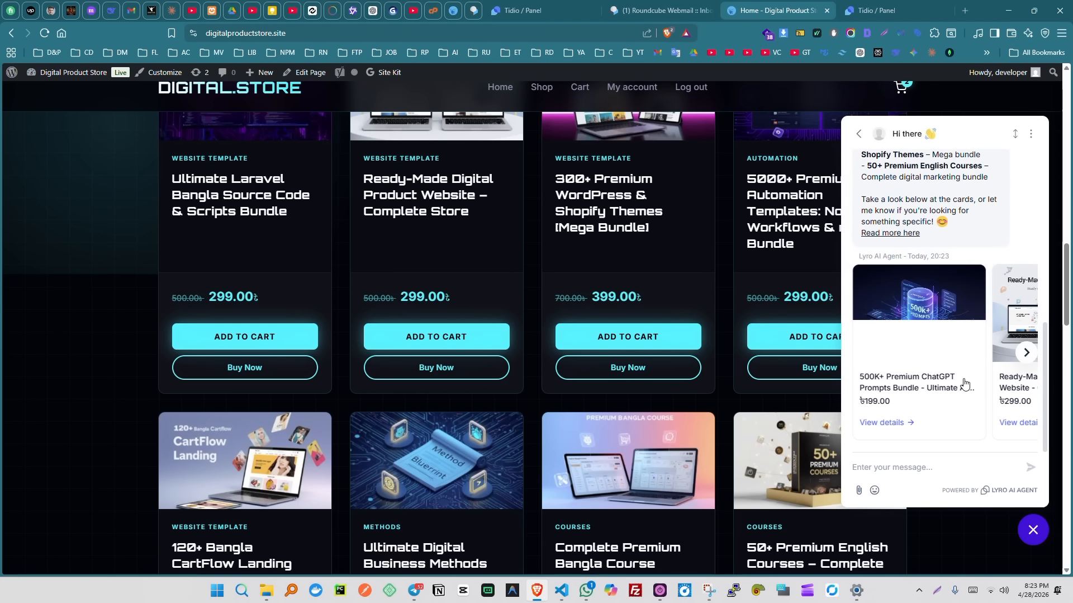
scroll(959, 354, "up", 5)
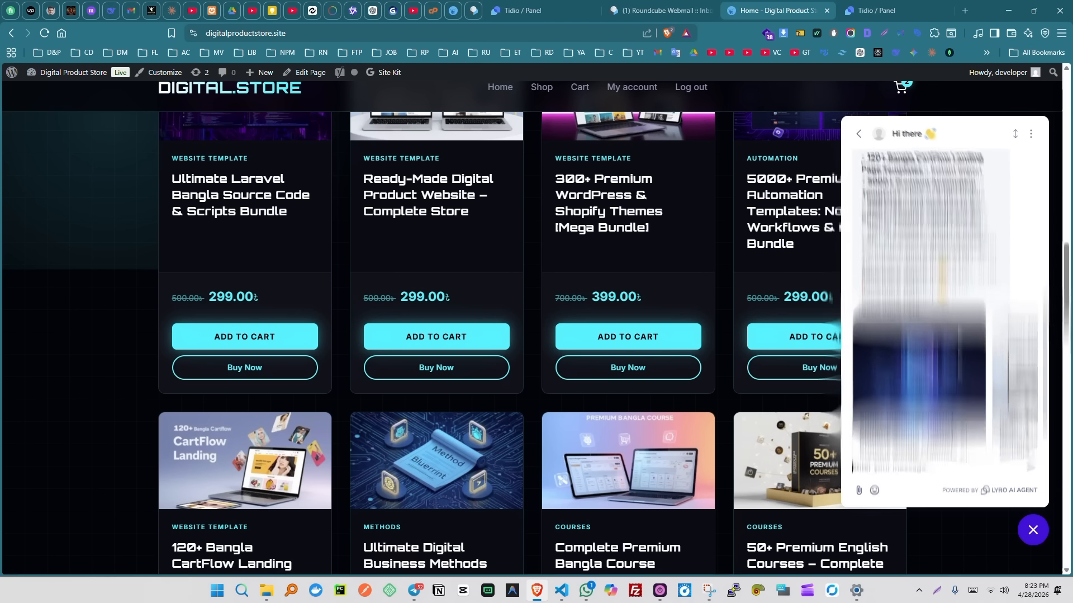
scroll(954, 344, "down", 8)
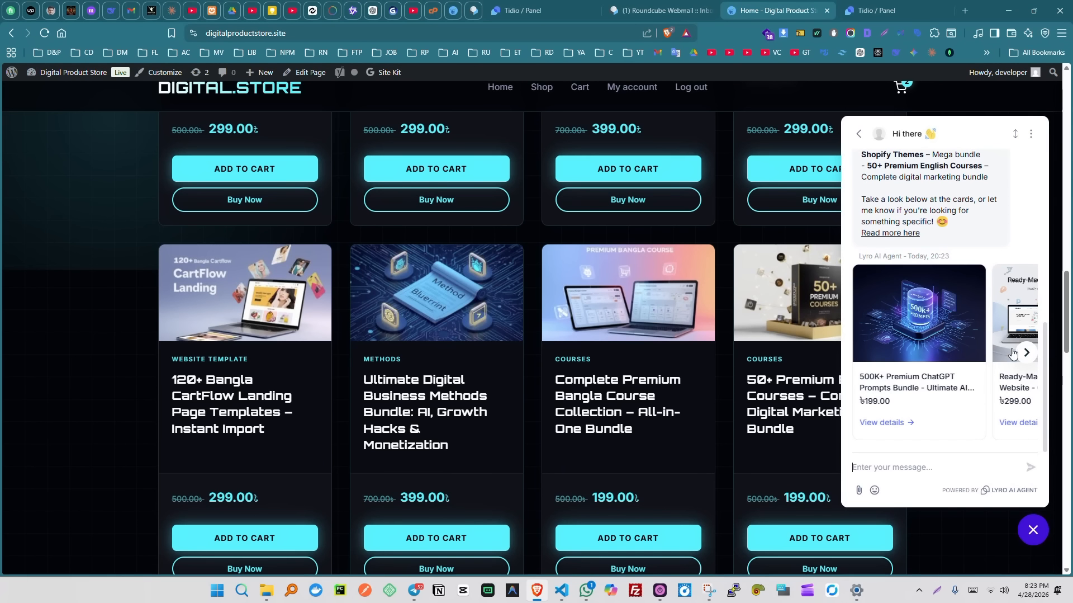
left_click(1026, 353)
left_click(1023, 357)
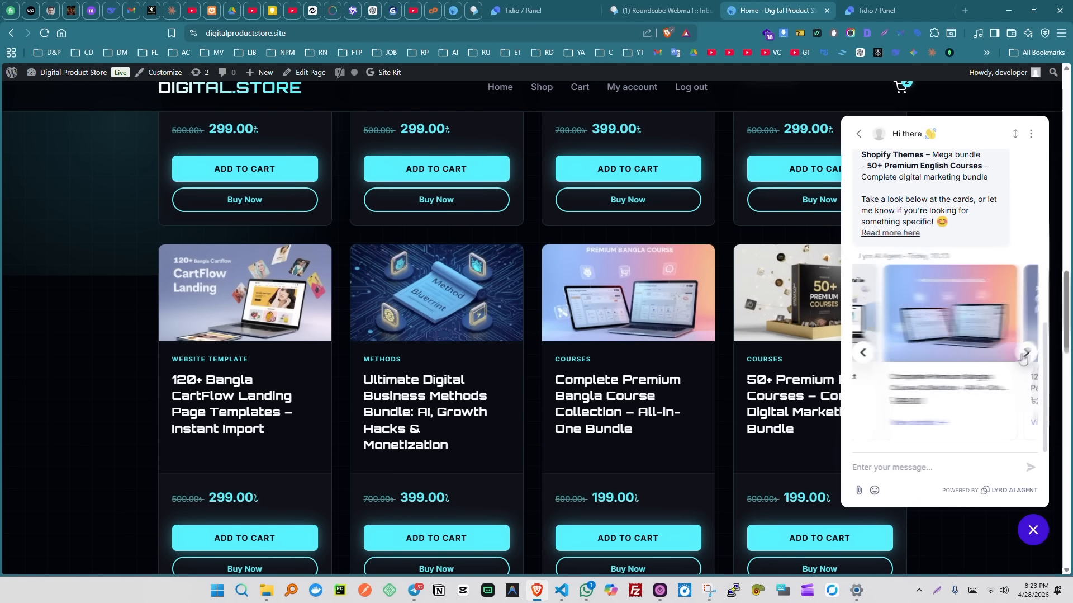
left_click(1025, 358)
left_click(1026, 353)
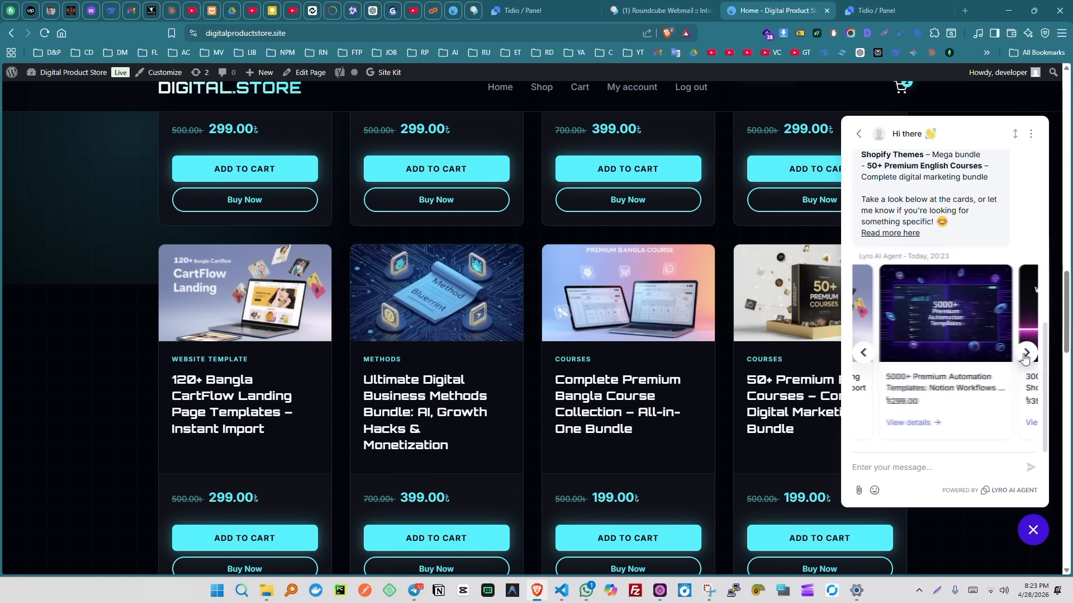
left_click(1026, 353)
left_click(1026, 353)
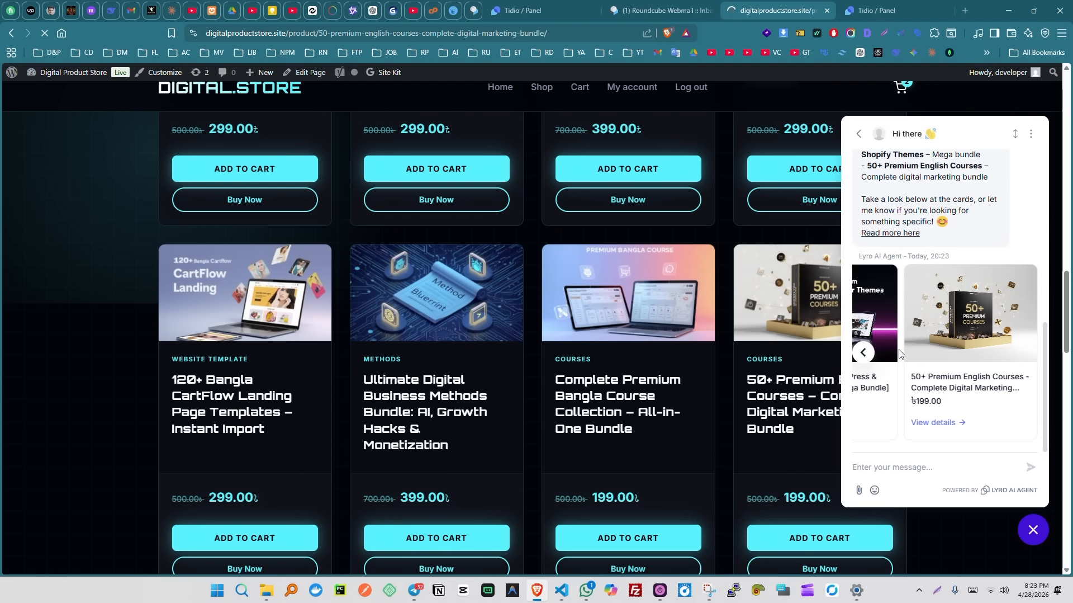
scroll(585, 283, "up", 3)
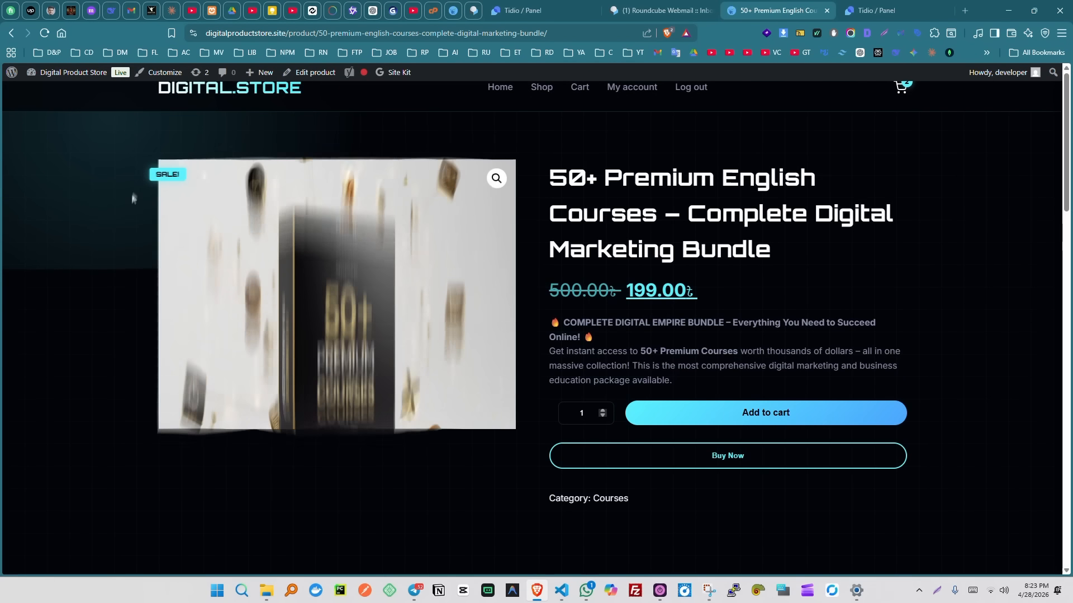
- Return to the store homepage, browse it, then switch back to the Tidio Lyro hub
left_click(10, 35)
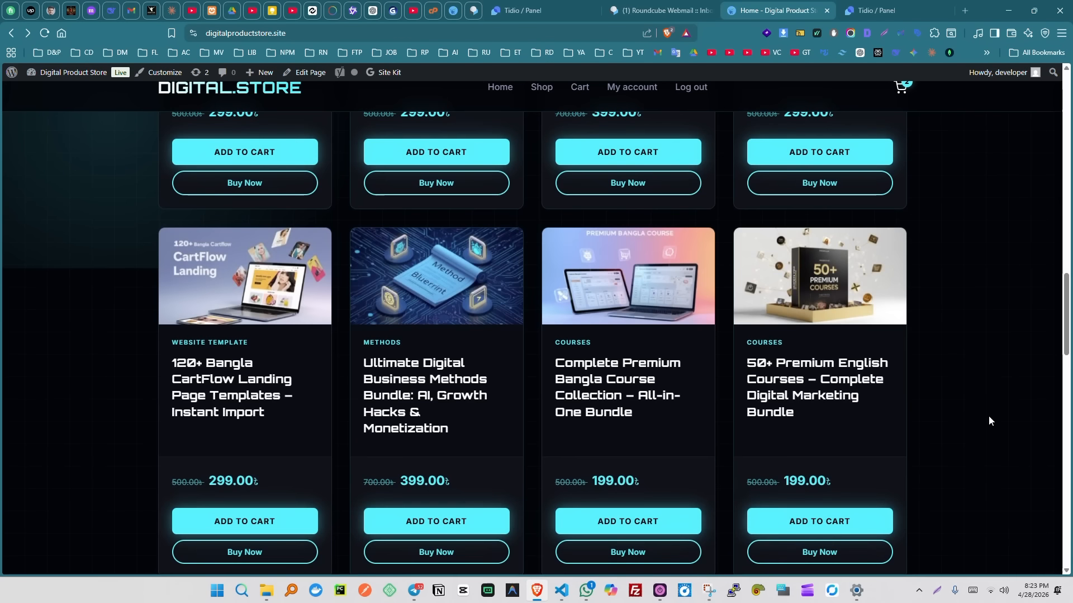
scroll(990, 421, "down", 4)
scroll(990, 421, "down", 4)
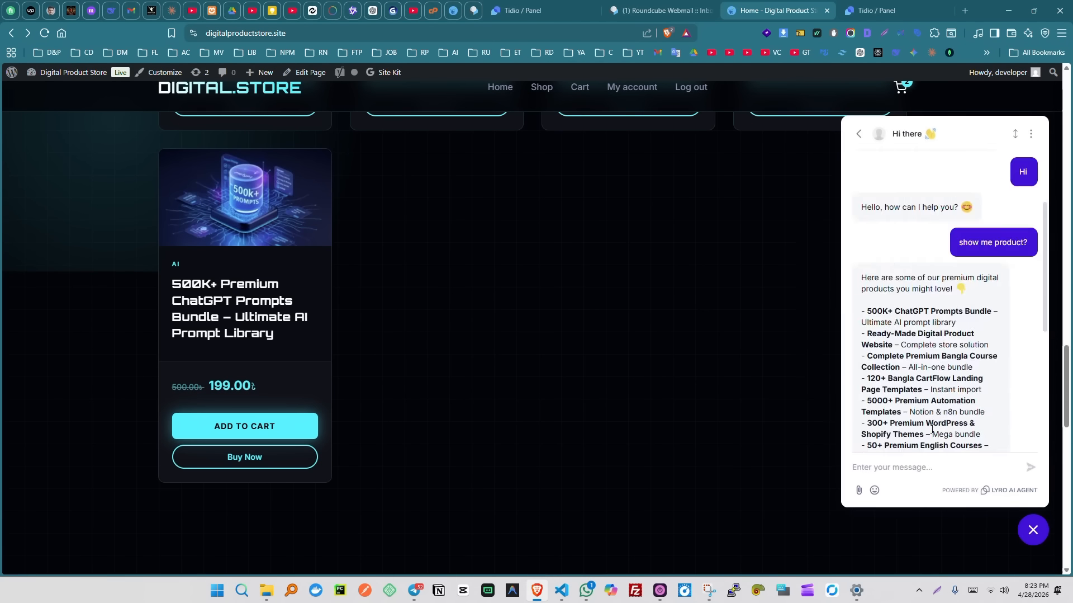
scroll(710, 403, "up", 8)
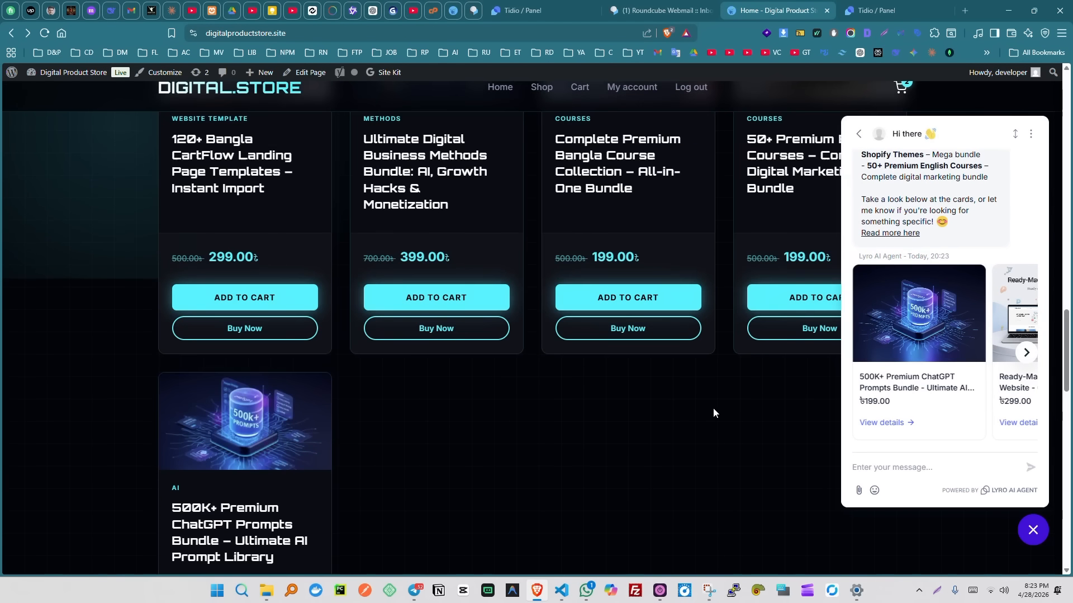
scroll(722, 408, "up", 9)
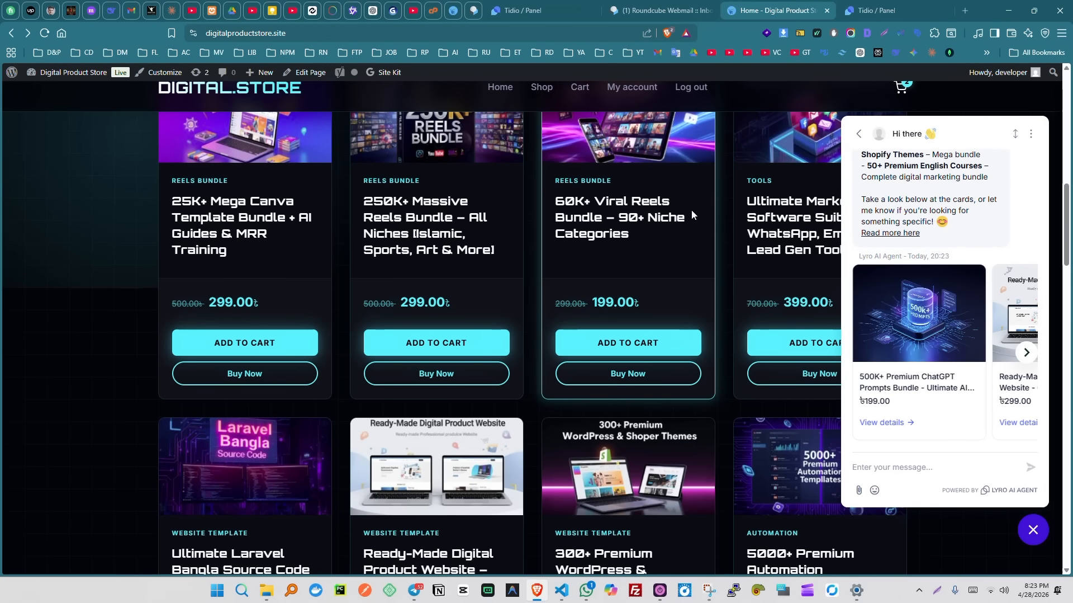
left_click(878, 10)
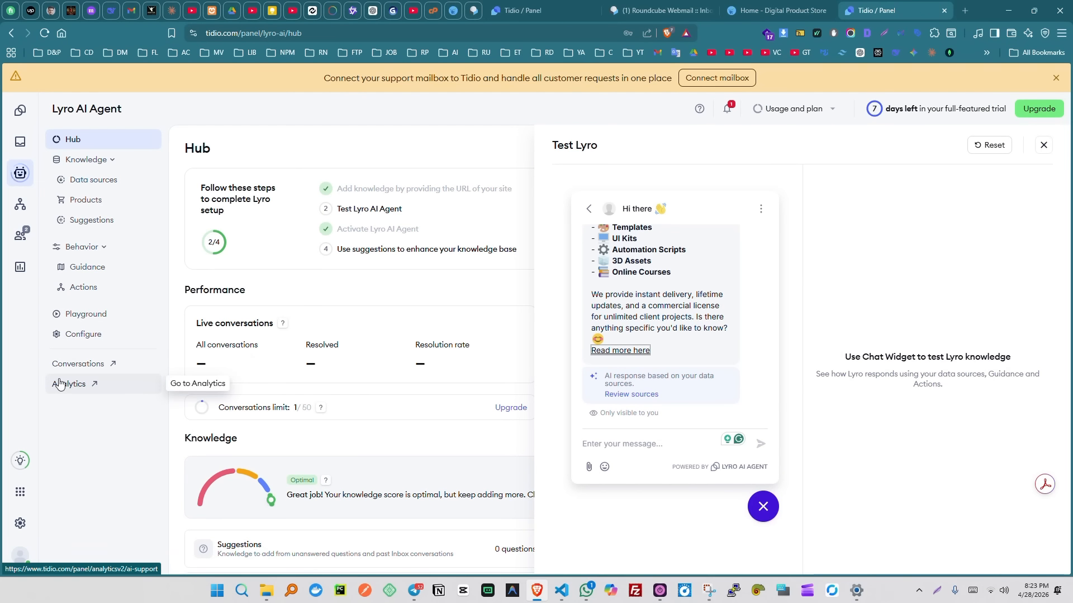
- Set the live chat widget background colour to light-blue Color 17
left_click(20, 522)
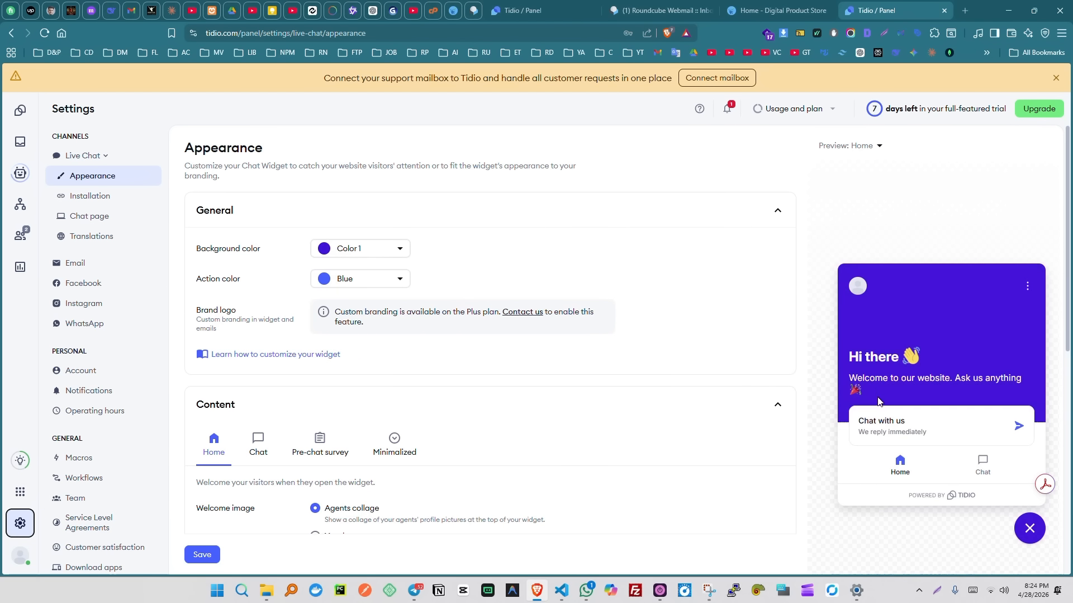
left_click(386, 248)
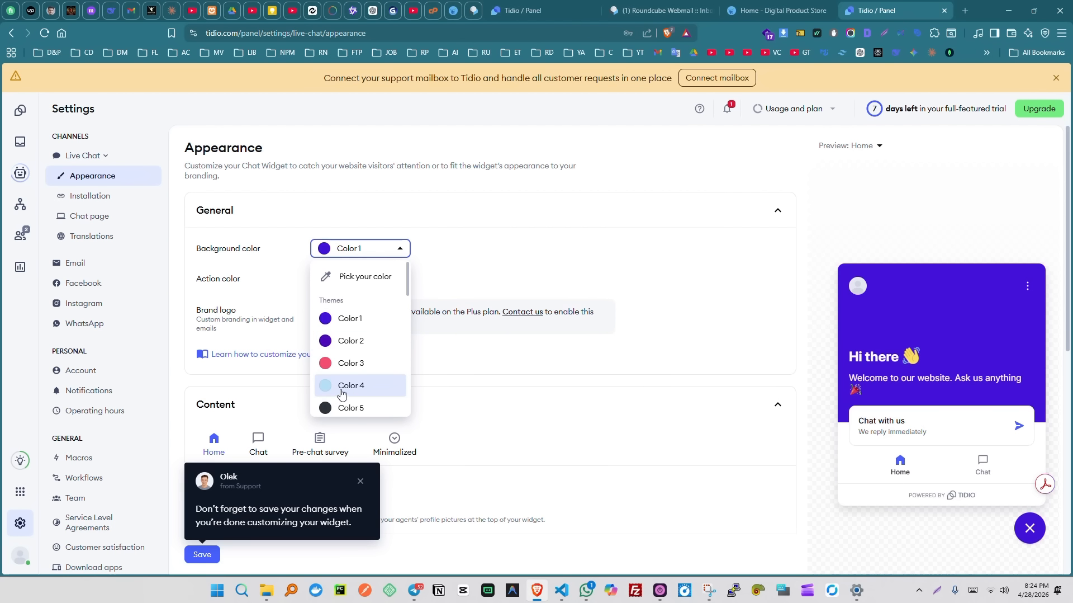
scroll(356, 369, "down", 2)
scroll(357, 358, "down", 4)
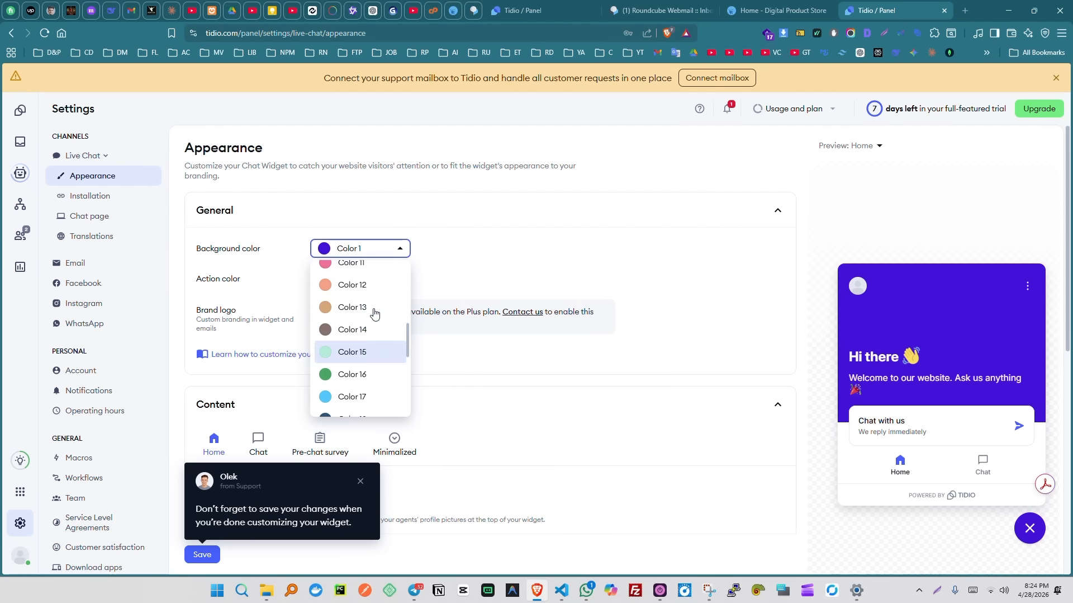
scroll(386, 344, "down", 4)
scroll(376, 350, "up", 2)
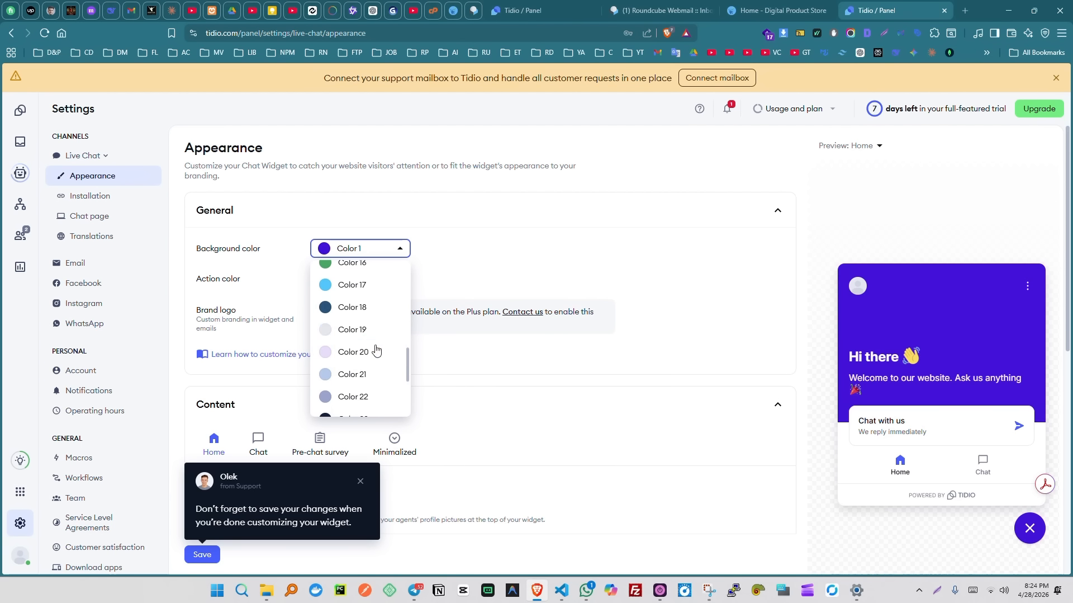
left_click(372, 286)
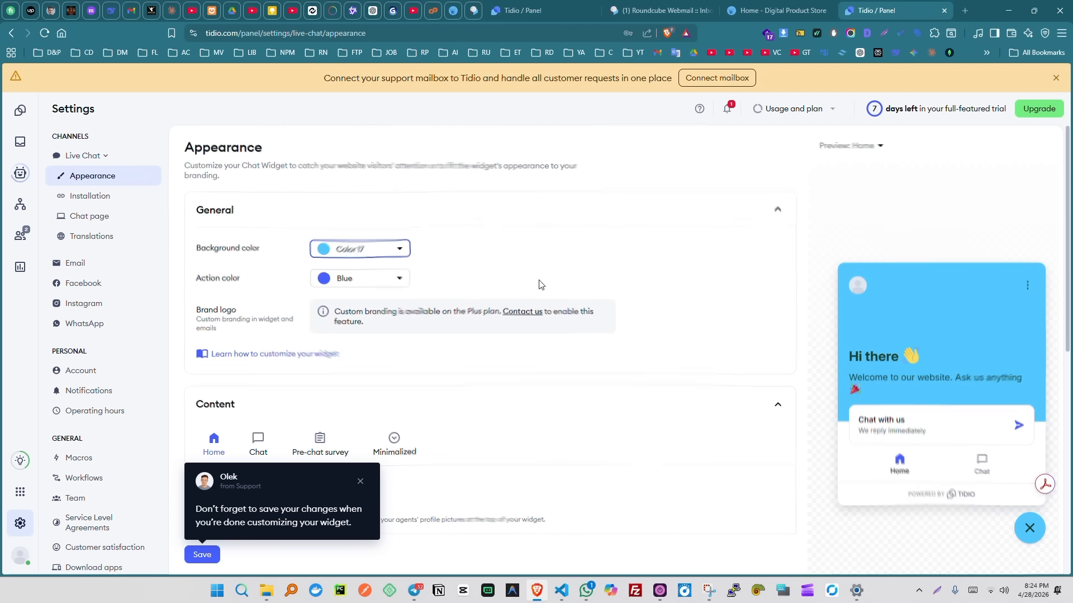
- Set the widget action colour to Cyan
scroll(447, 235, "down", 2)
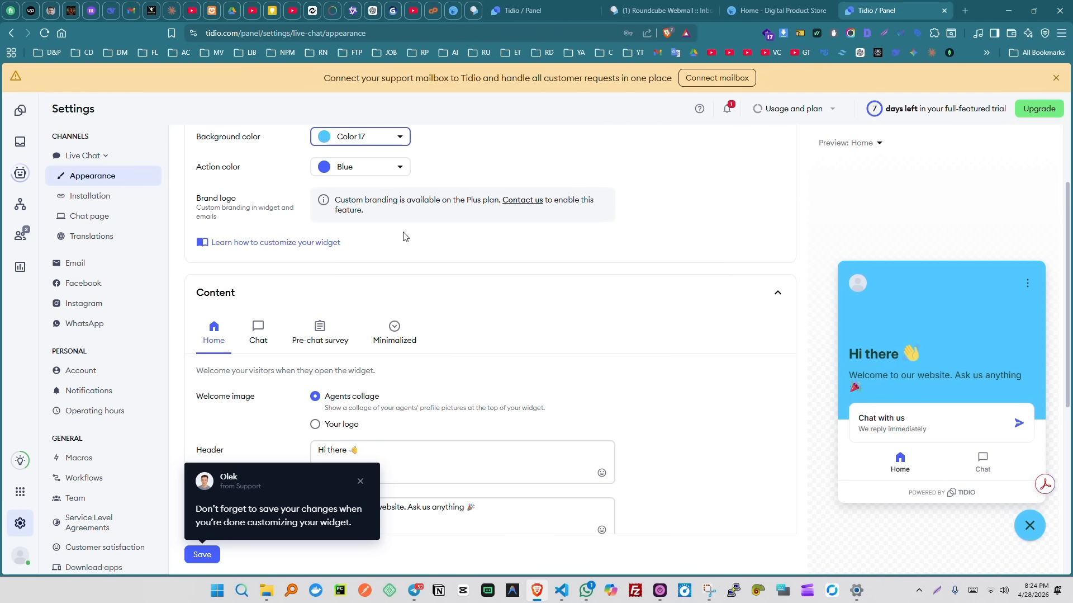
left_click(384, 166)
scroll(366, 260, "down", 3)
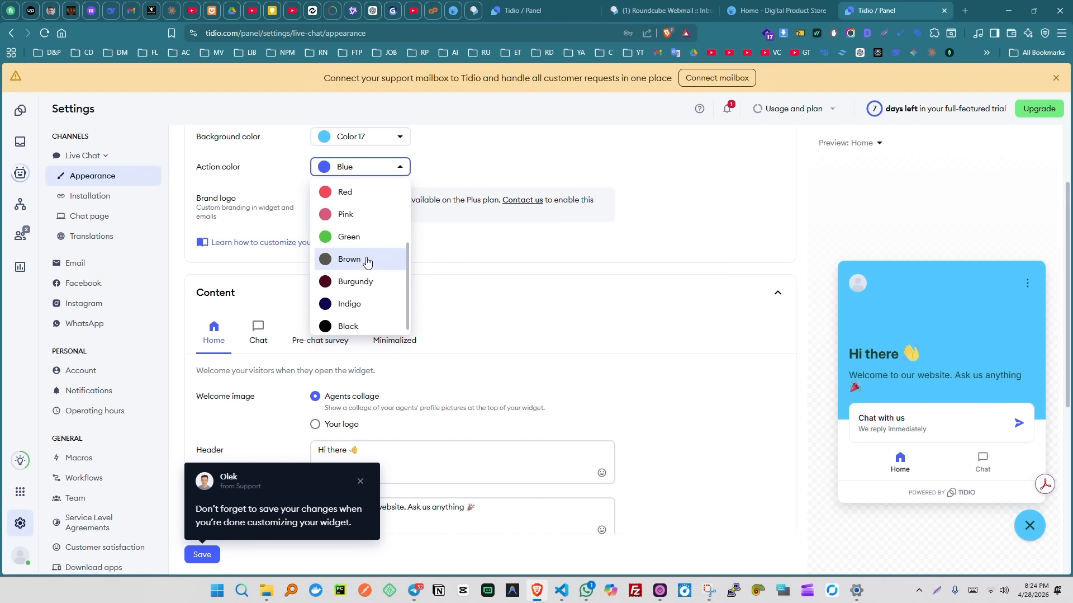
scroll(366, 260, "up", 2)
left_click(362, 232)
- Try a custom logo as welcome image, cancel the upload, and dismiss the saving tip
scroll(631, 293, "down", 4)
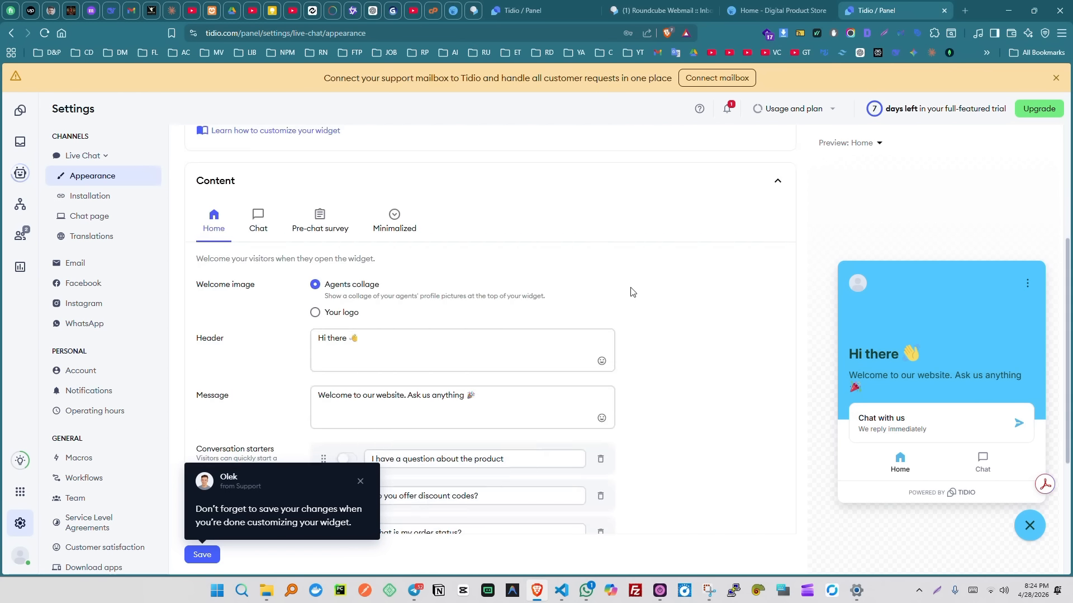
left_click(398, 236)
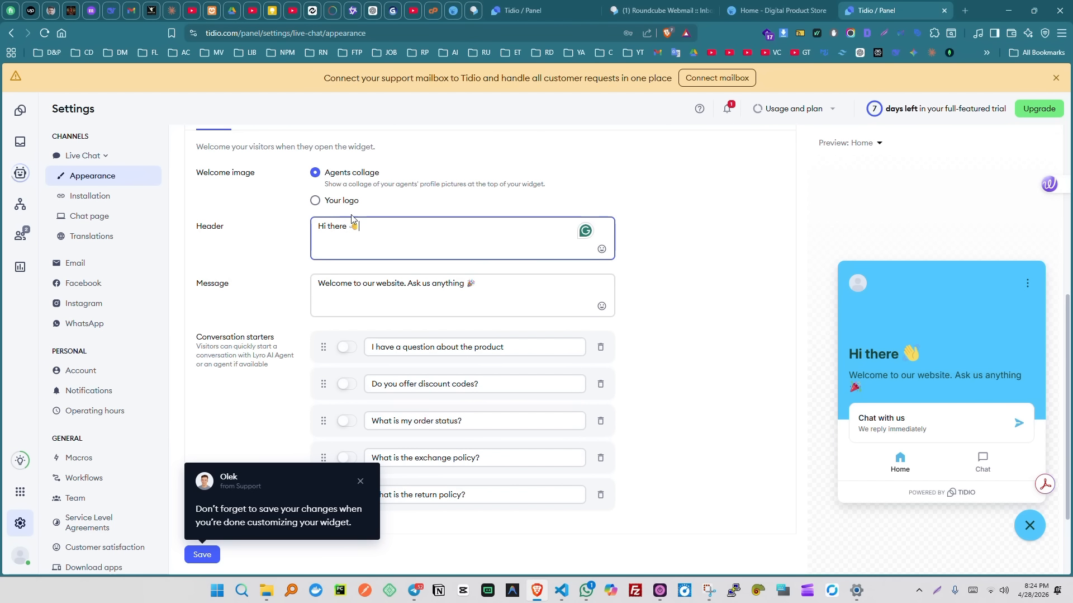
left_click(315, 202)
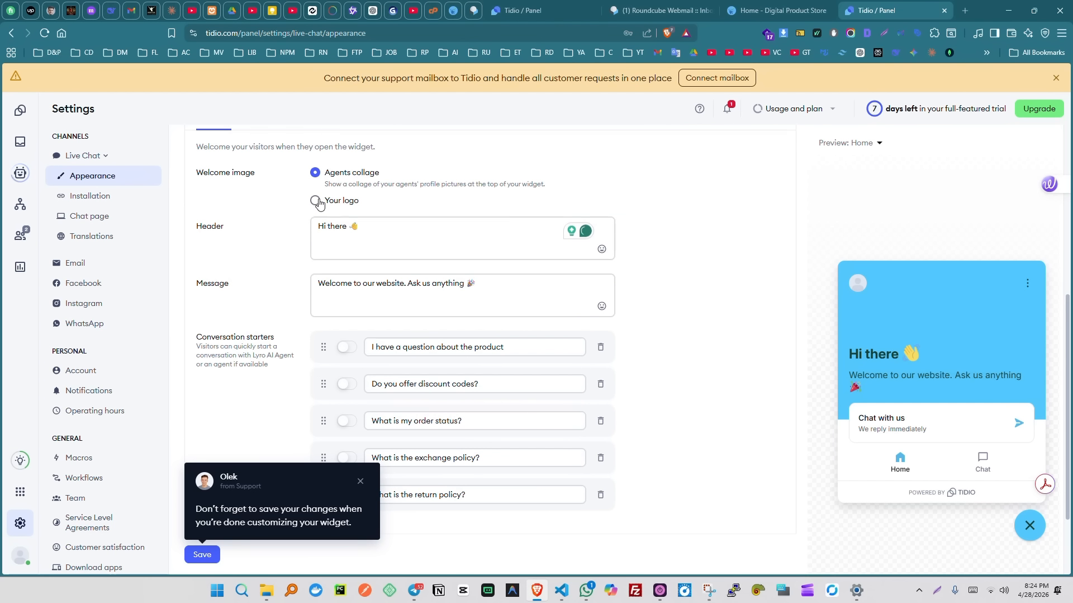
left_click(342, 220)
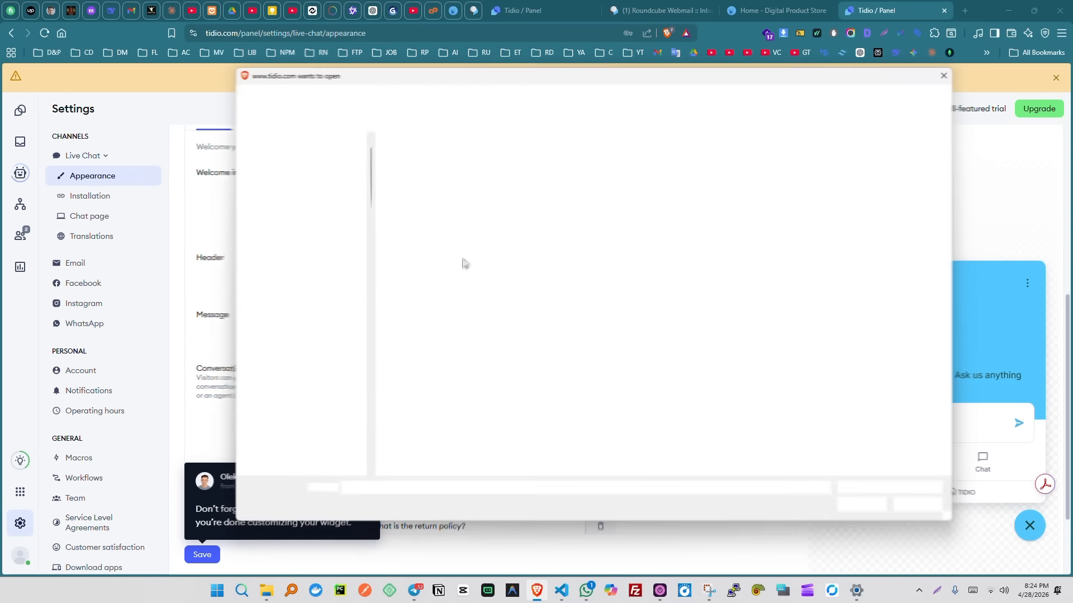
left_click(945, 76)
scroll(410, 473, "down", 4)
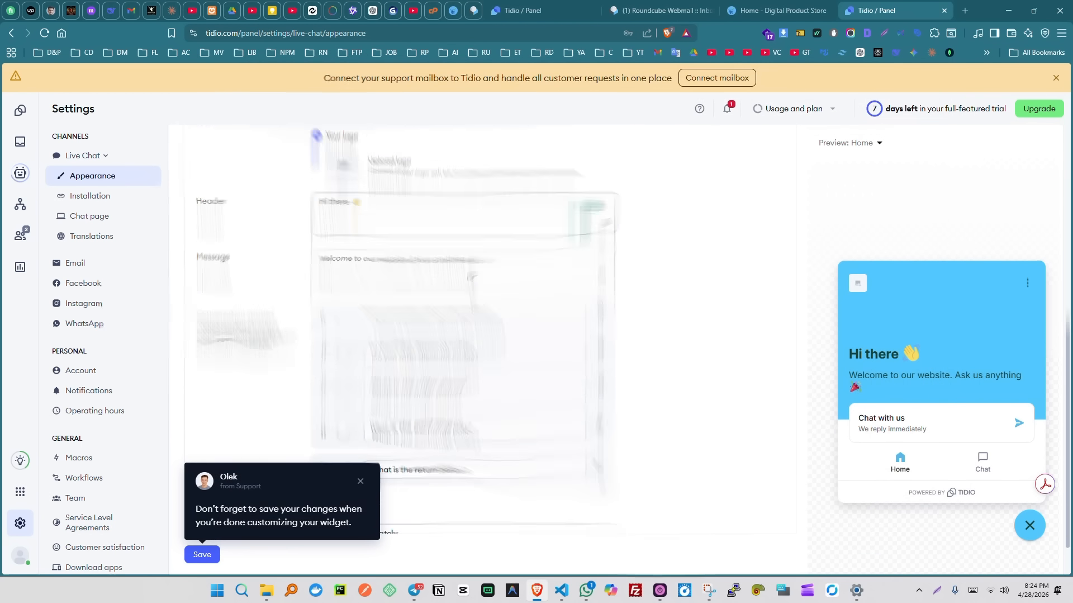
left_click(360, 482)
scroll(671, 299, "up", 2)
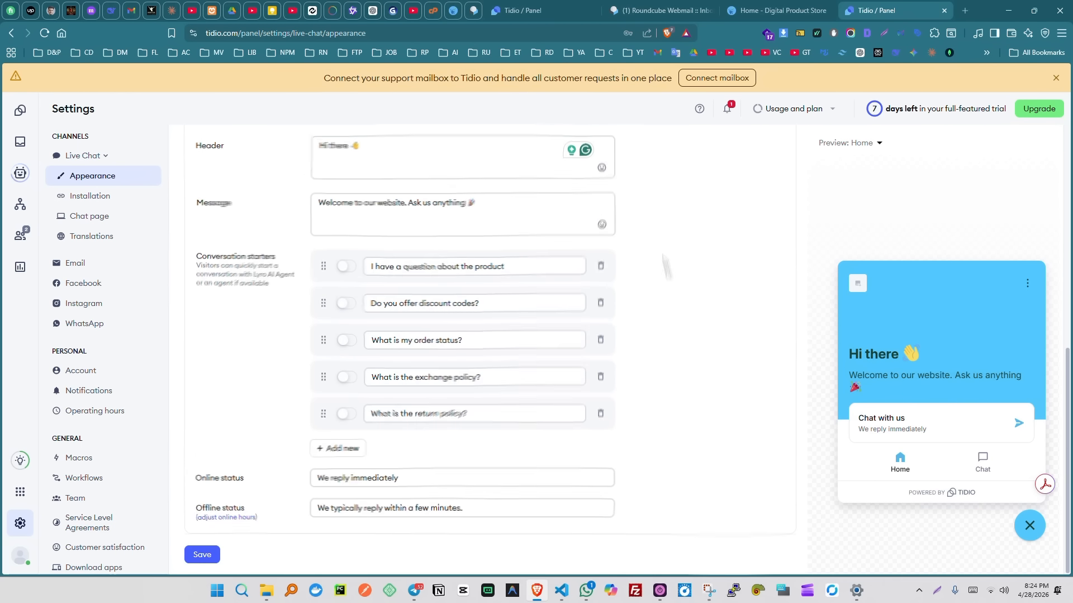
- Enable the product question, discount codes and order status starters, leaving exchange and return policy off
left_click(345, 267)
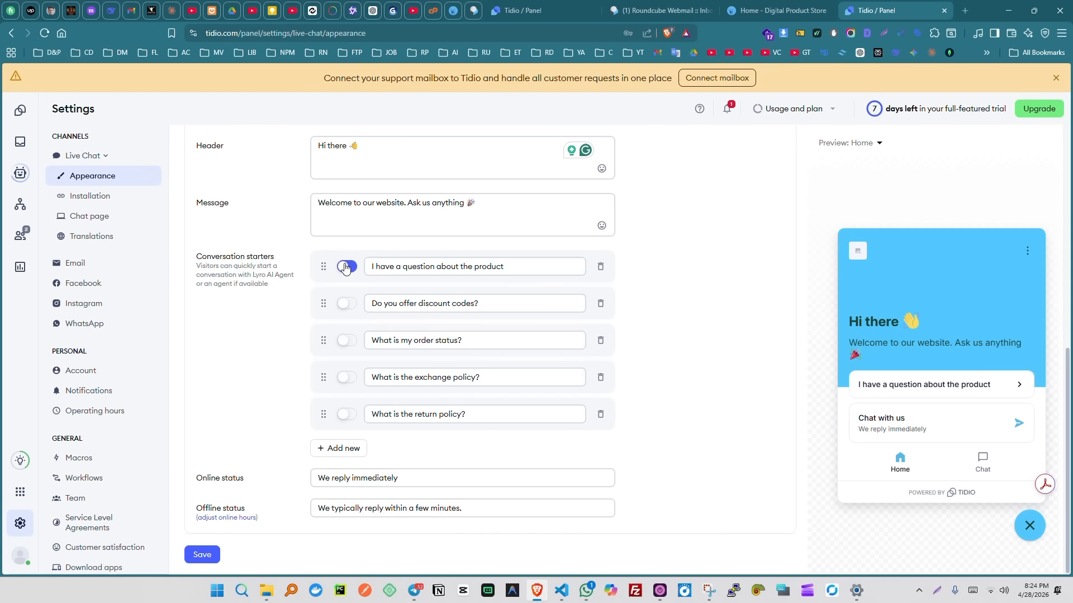
left_click(346, 305)
left_click(347, 343)
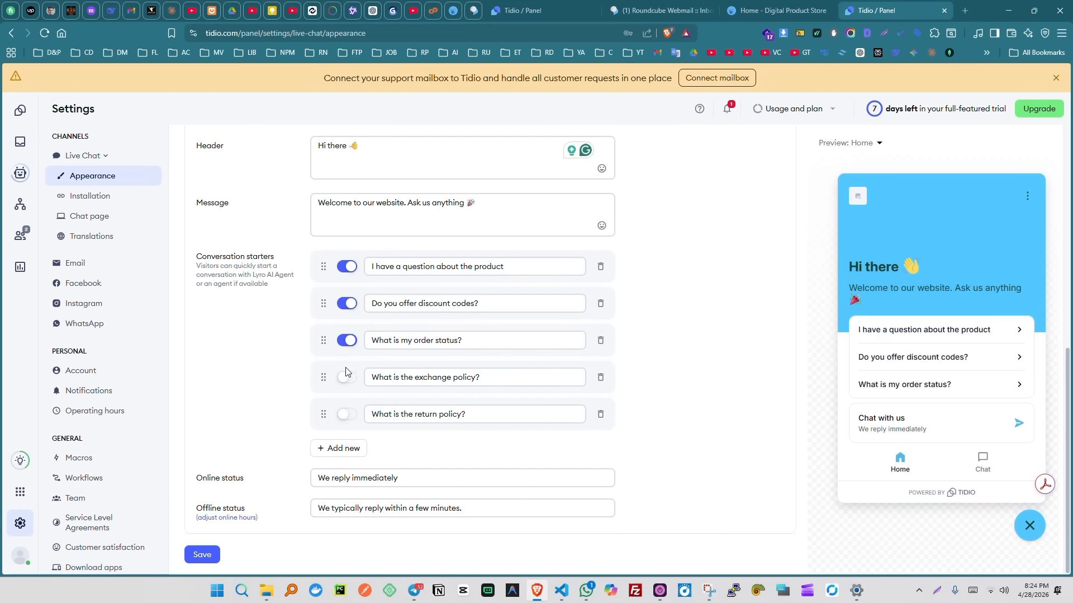
left_click(347, 376)
left_click(347, 414)
scroll(348, 391, "down", 2)
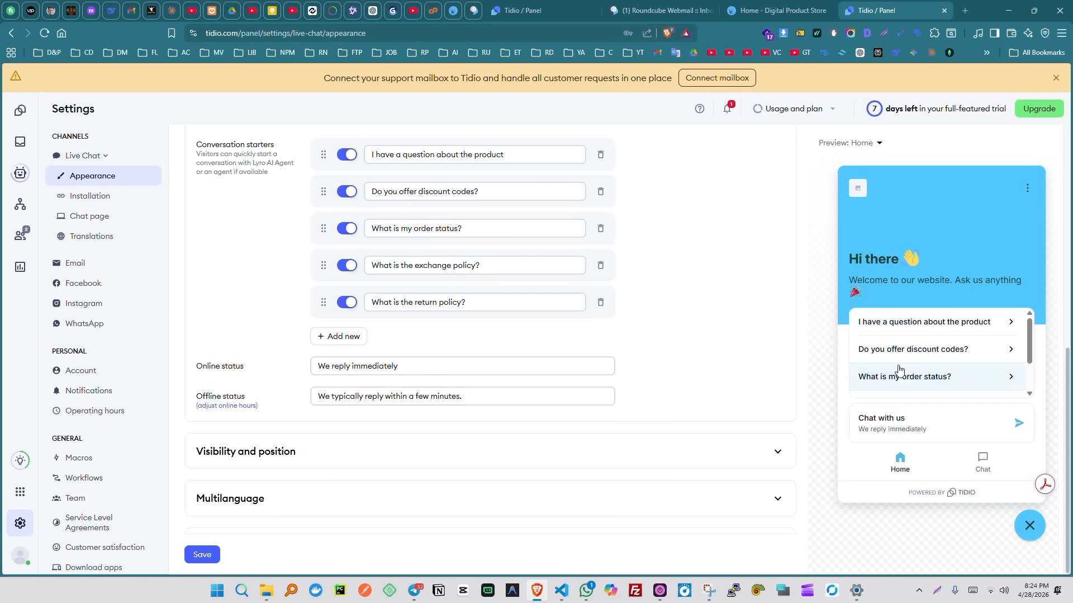
left_click(347, 302)
left_click(348, 265)
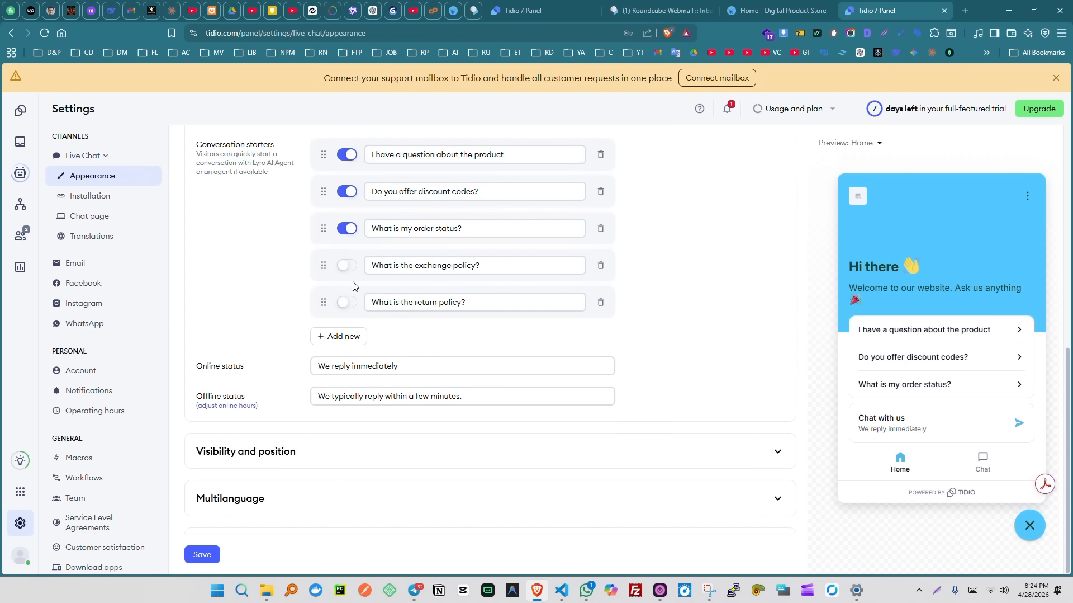
scroll(351, 279, "up", 2)
scroll(392, 330, "down", 2)
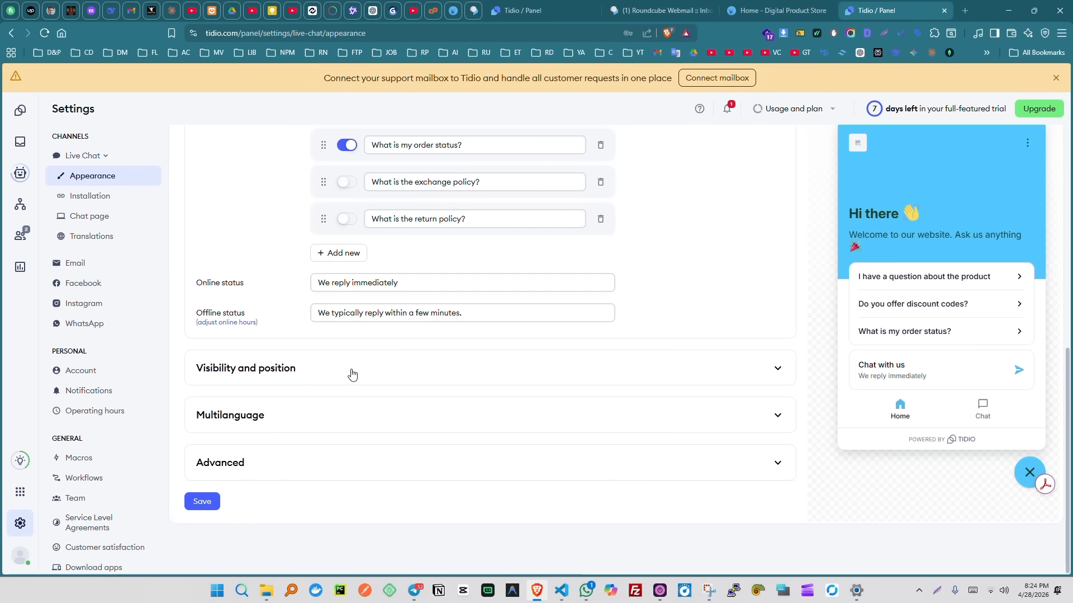
- Expand Visibility and position, check the Mobile settings, and collapse the widget preview
left_click(350, 373)
scroll(511, 326, "down", 3)
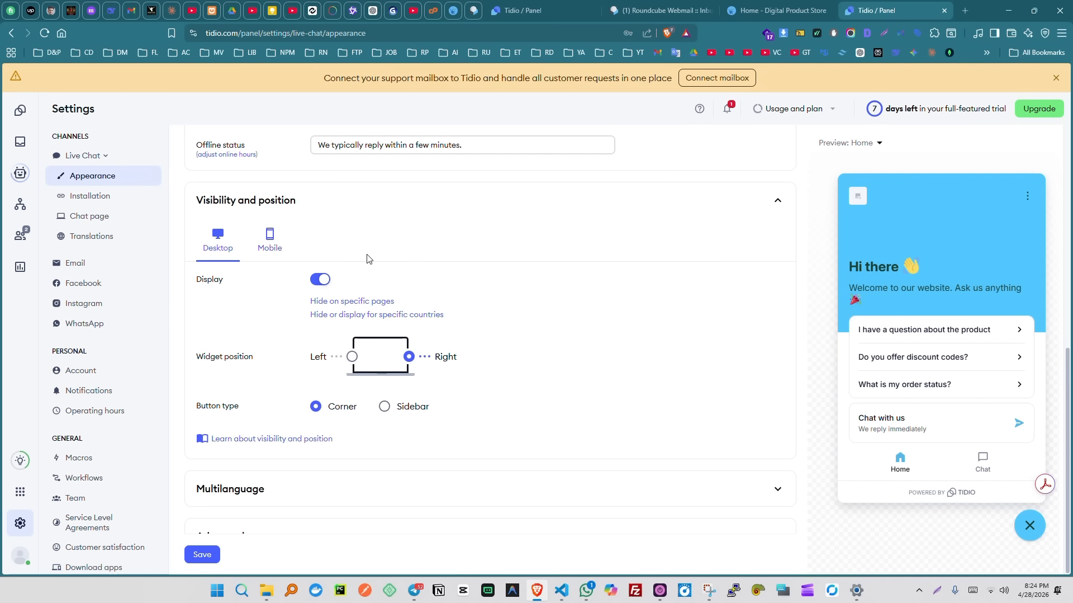
scroll(369, 258, "down", 1)
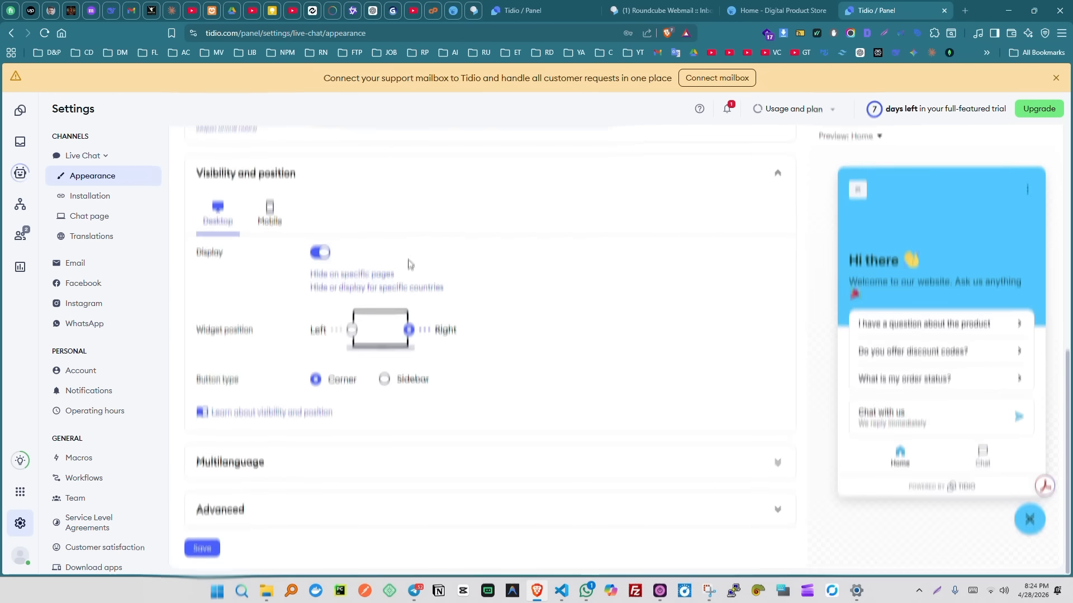
left_click(270, 215)
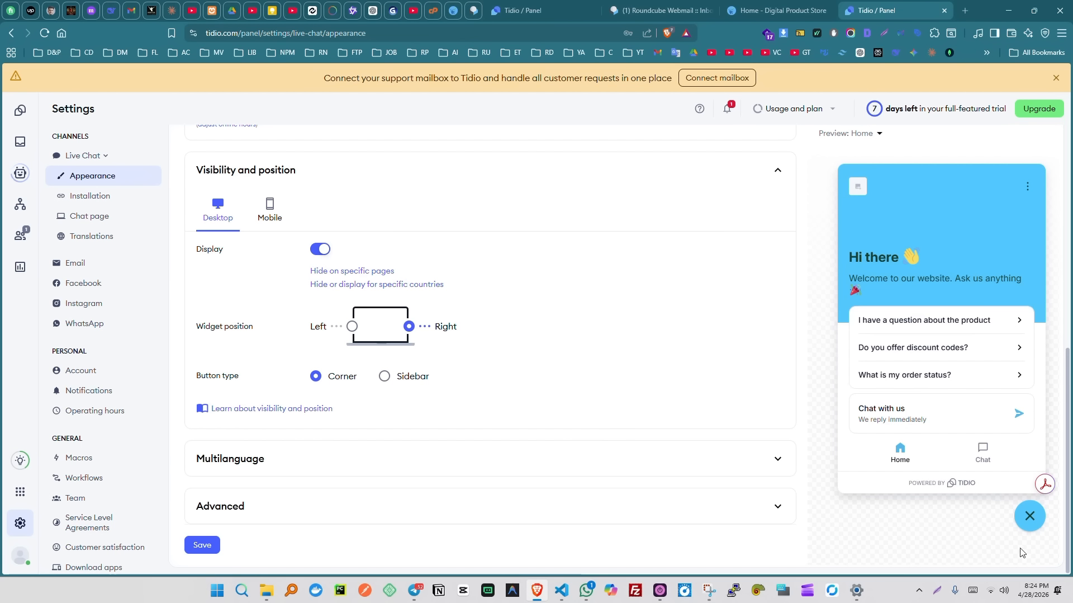
left_click(1032, 525)
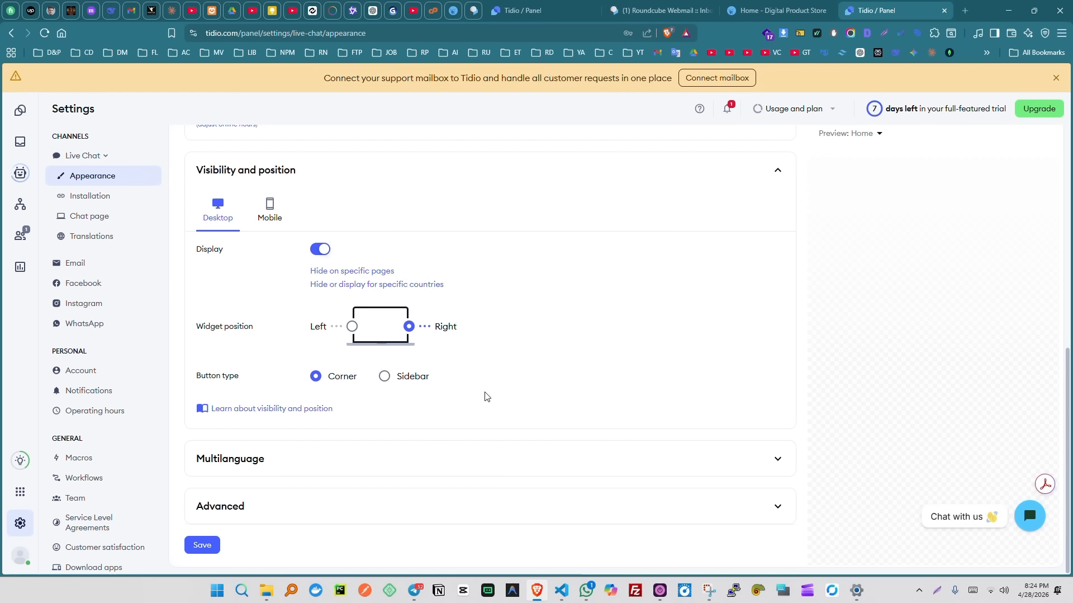
- Keep English as the default language without adding translations, then expand Advanced settings
left_click(460, 469)
scroll(503, 403, "down", 3)
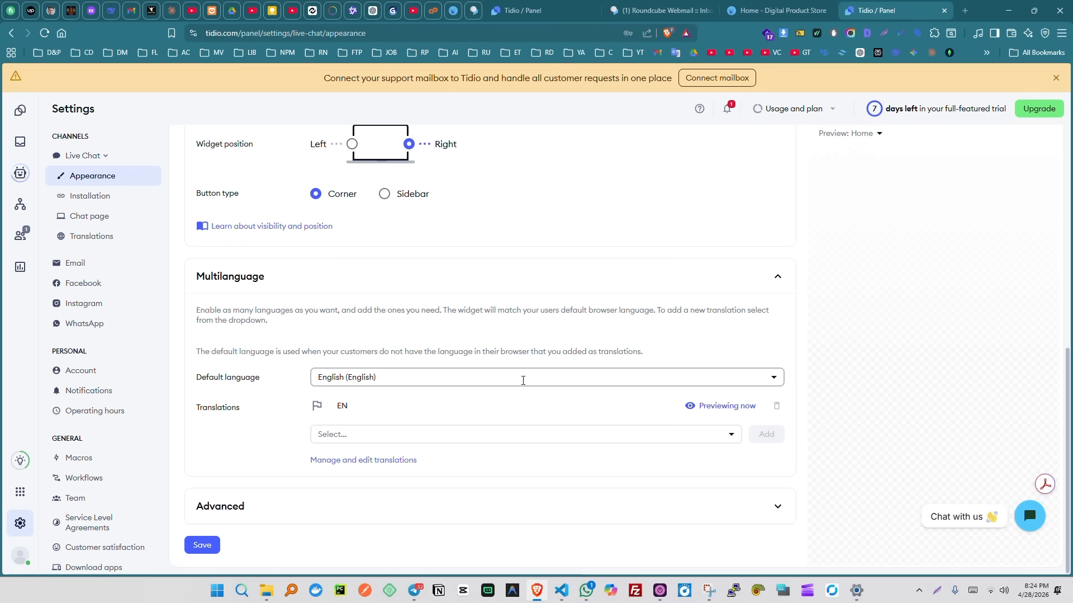
left_click(525, 369)
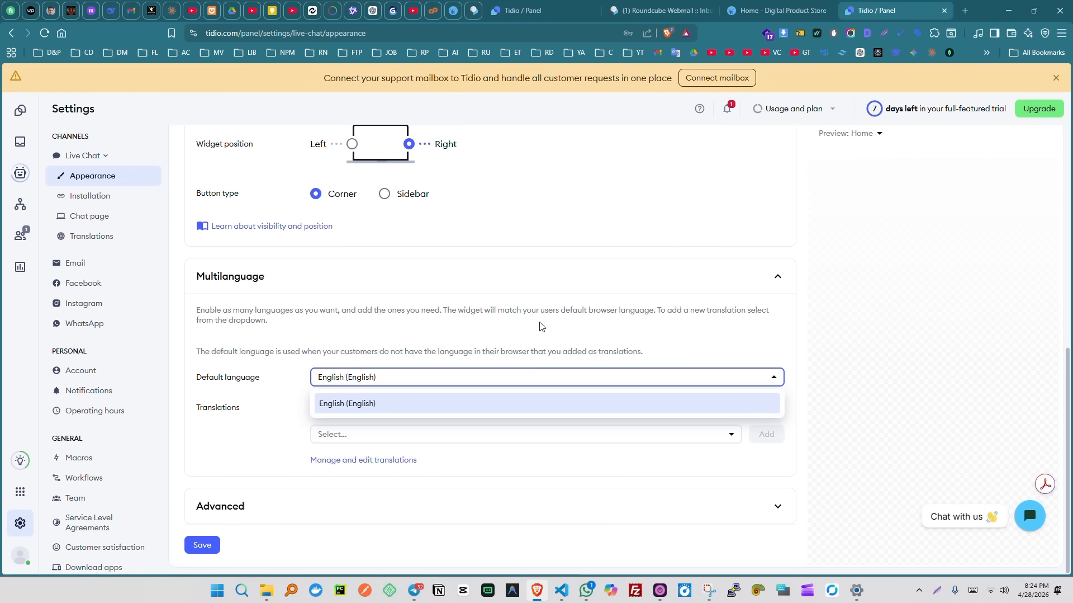
left_click(541, 326)
left_click(439, 439)
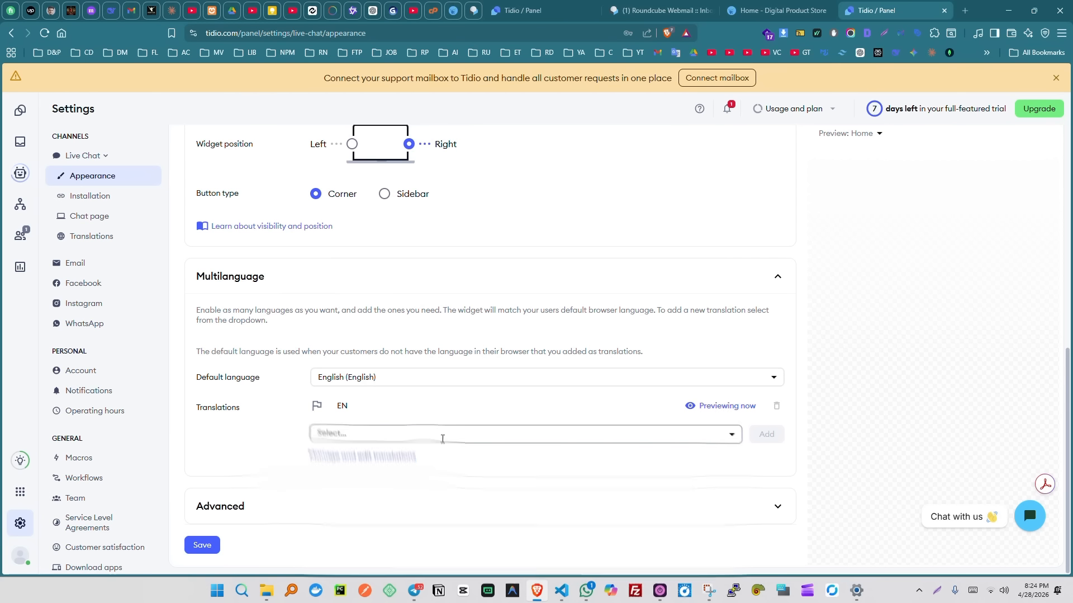
left_click(494, 408)
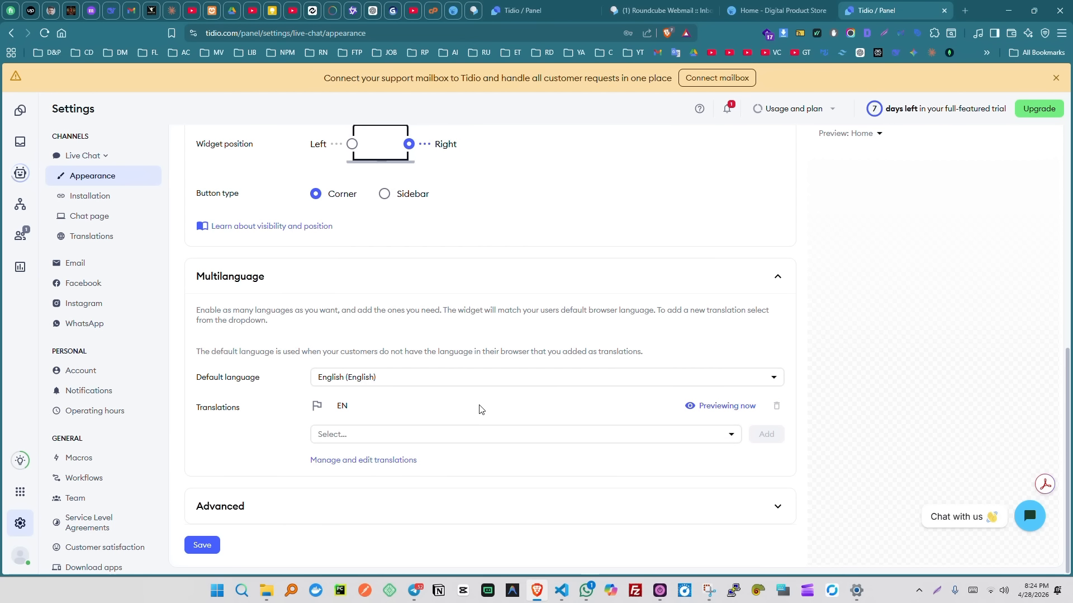
left_click(324, 500)
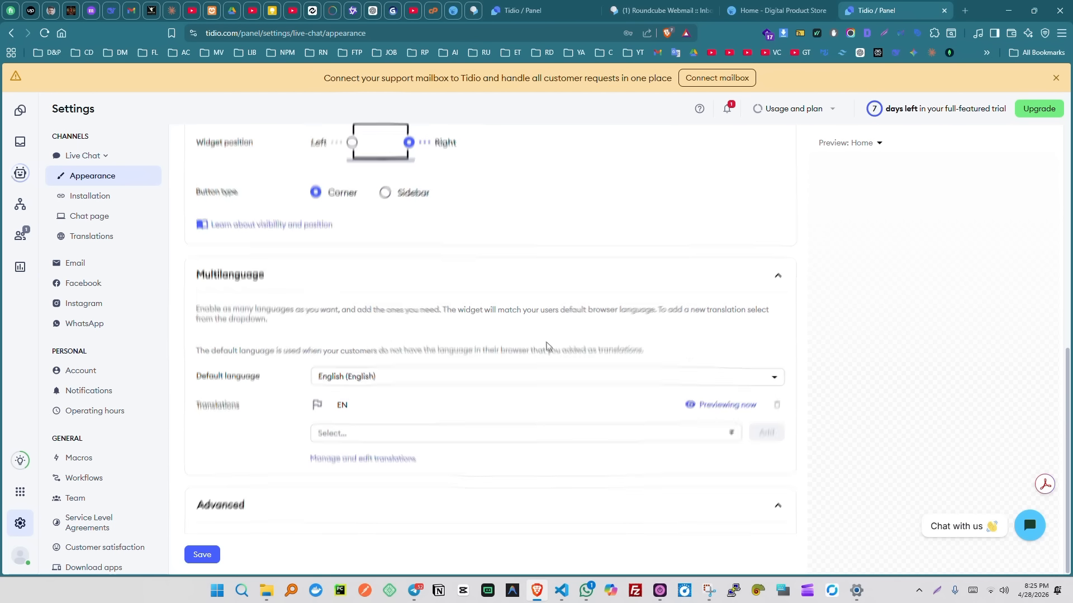